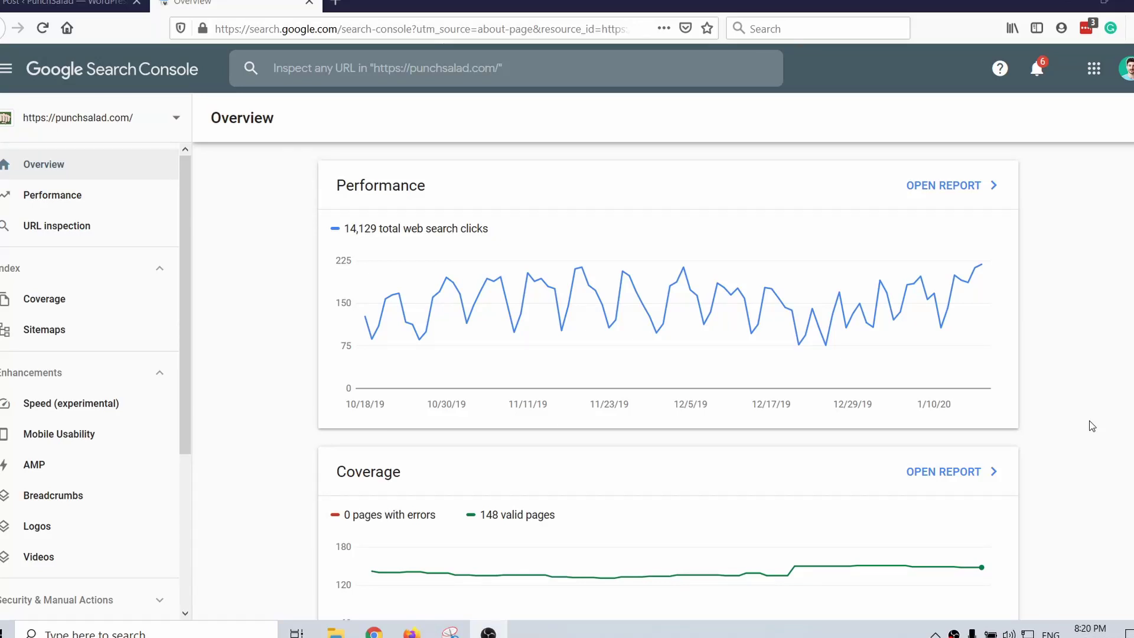
Step: Open the site's Performance report and add average position to the chart and table
click(87, 196)
click(768, 254)
scroll(708, 254, down, 5)
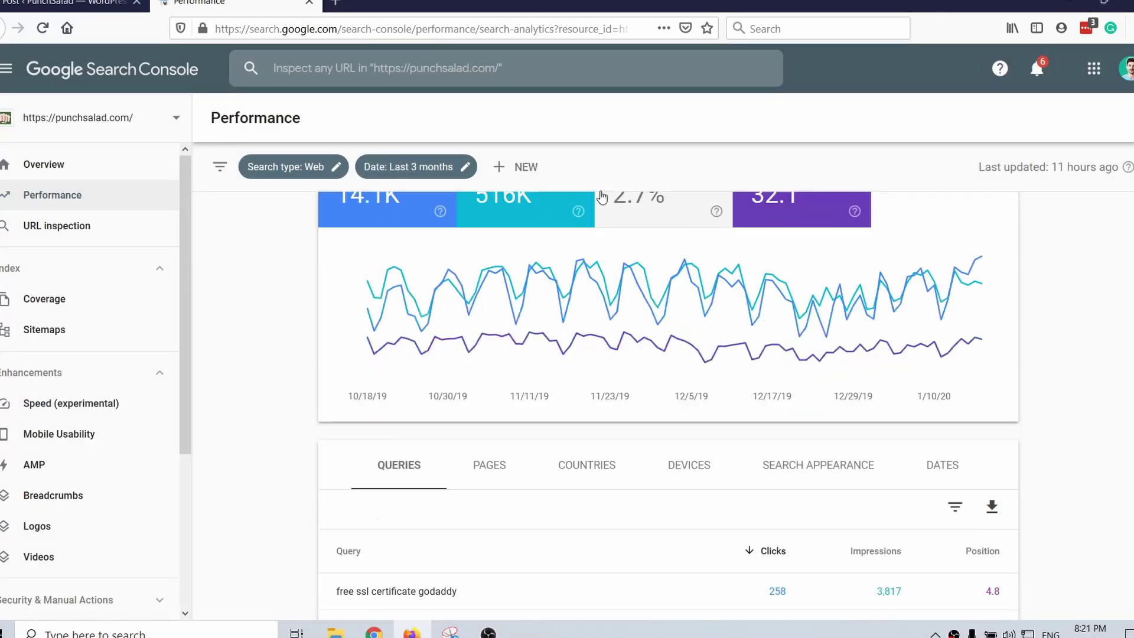
Step: List the site's pages and filter the report to the /ssl-certificate/install-lets-encrypt-godaddy/ page
click(496, 233)
scroll(500, 236, down, 5)
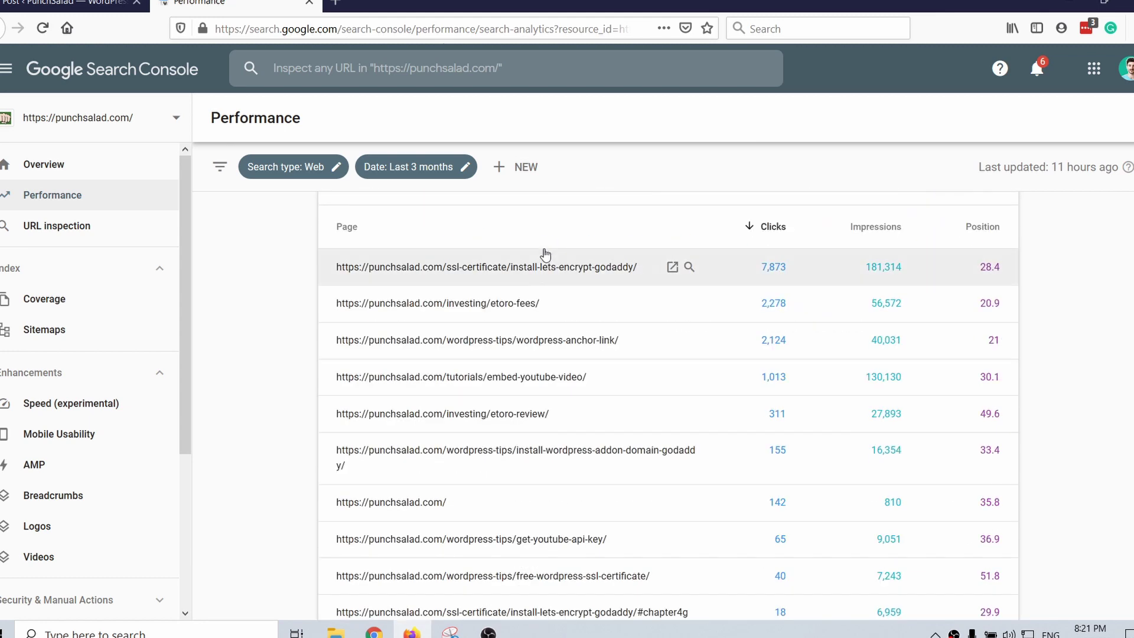
click(499, 266)
scroll(494, 380, down, 3)
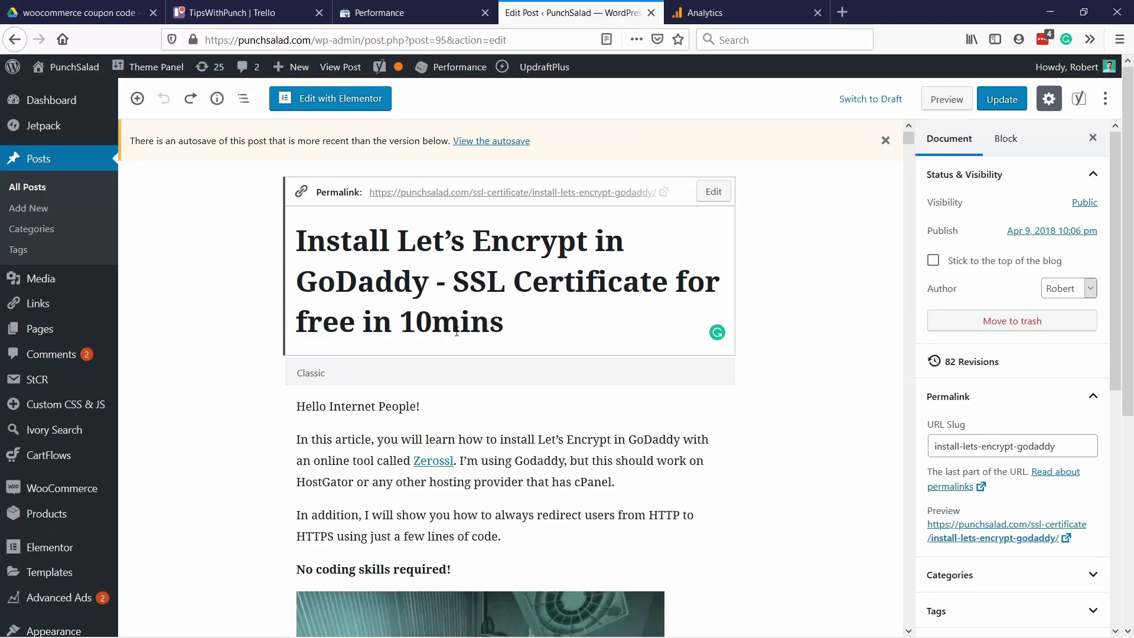
Step: Replace the WordPress post title with "GoDaddy Free SSL Certificate: Install Let’s Encrypt SSL (in 10mins)"
key(ctrl+a)
text(GoDaddy Free SSL Certificate: Install Let’s Encrypt SSL (in 10mins))
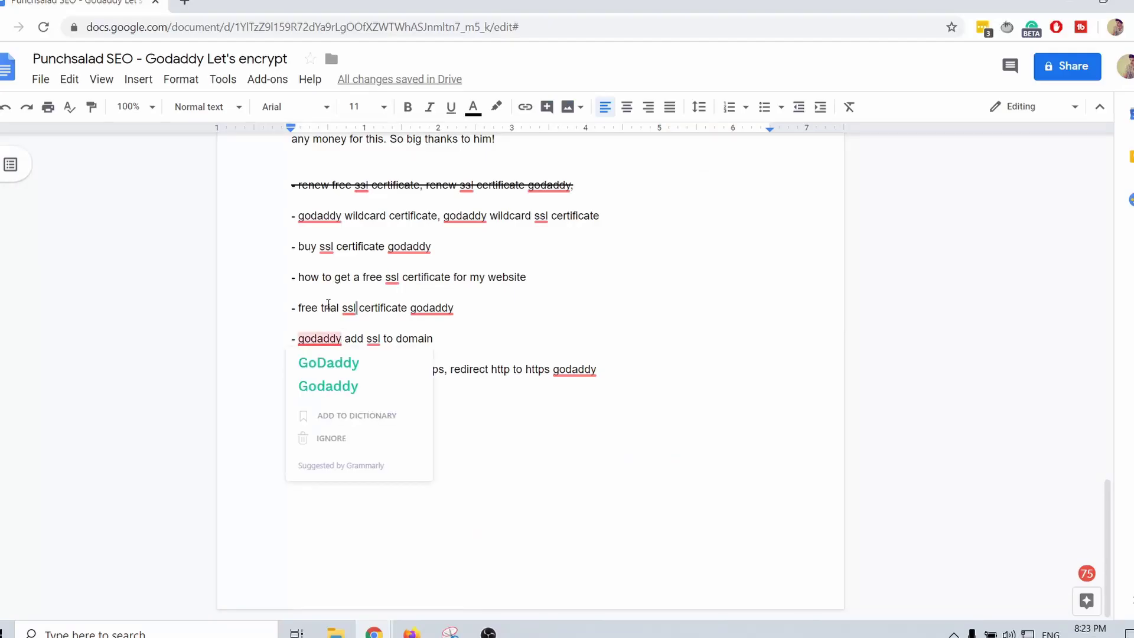
Step: Review the keyword ideas and the drafted ZeroSSL and GoDaddy SSL cost comparison sections in the SEO notes document
click(320, 215)
drag(443, 216, 601, 216)
click(612, 211)
scroll(420, 271, up, 10)
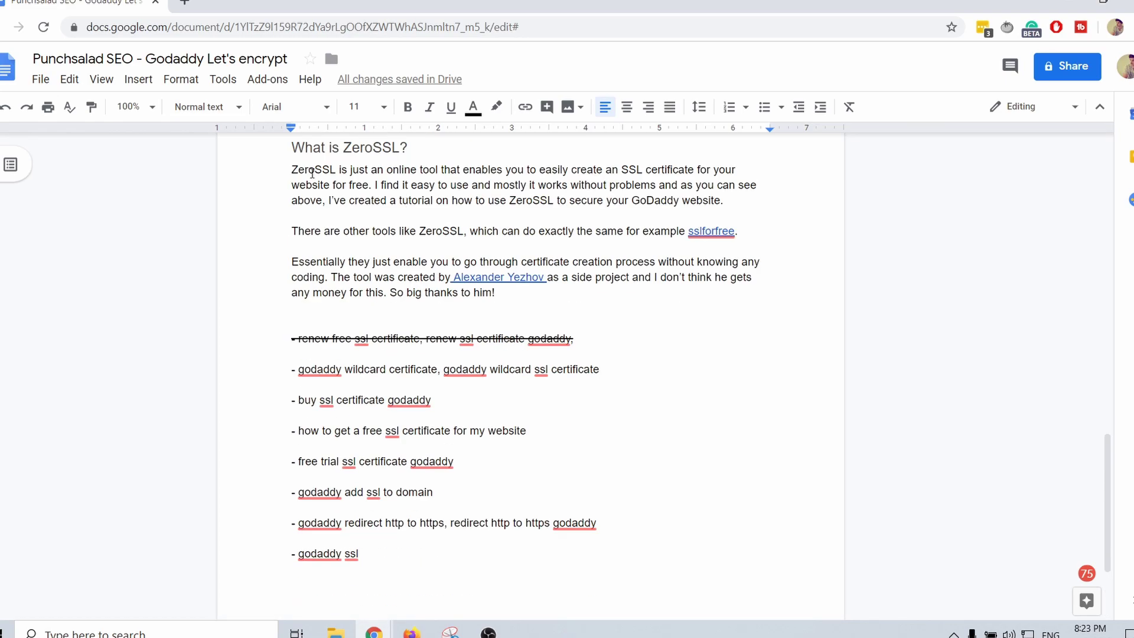
scroll(373, 206, up, 4)
drag(291, 322, 502, 362)
click(394, 219)
scroll(393, 219, up, 1)
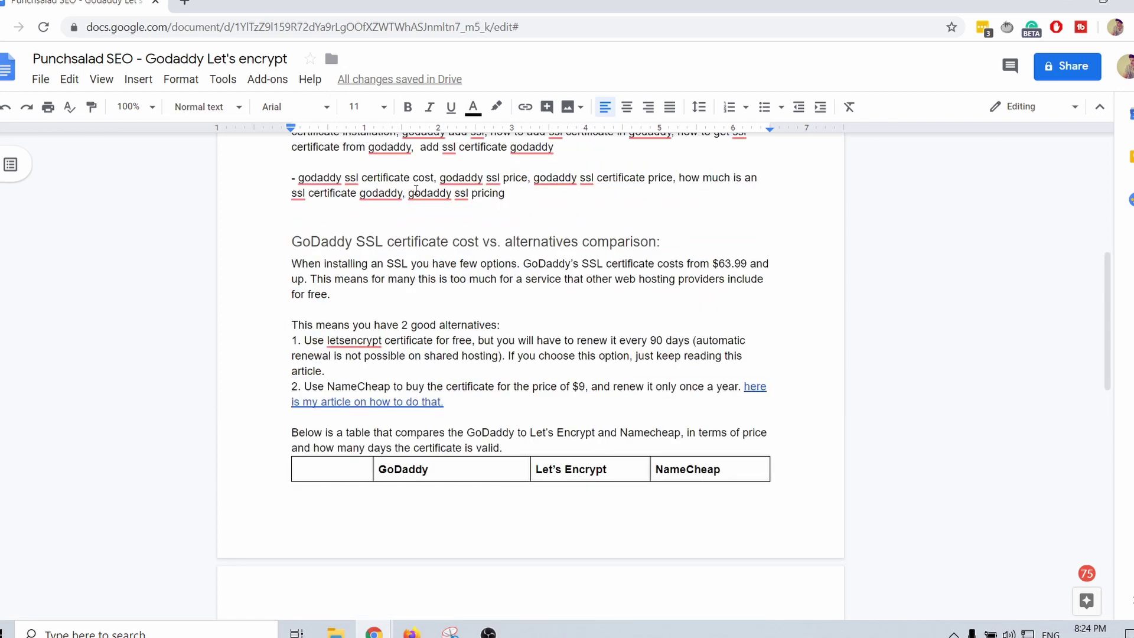
scroll(392, 409, down, 1)
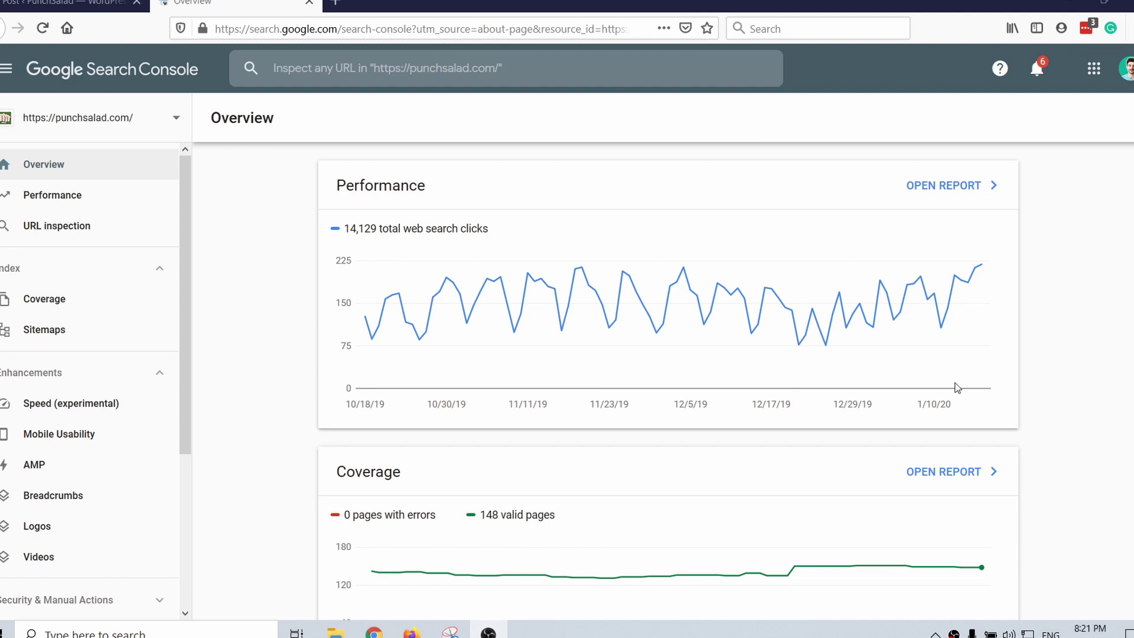
Step: Open the Performance report for punchsalad.com and include average position among the displayed metrics
click(87, 196)
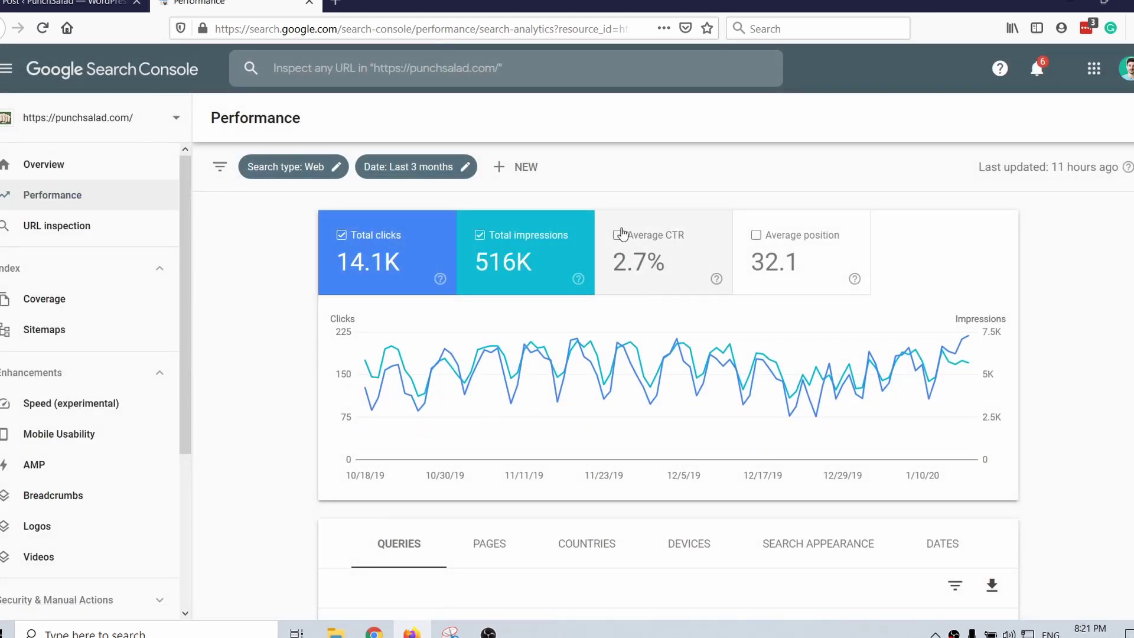
click(757, 235)
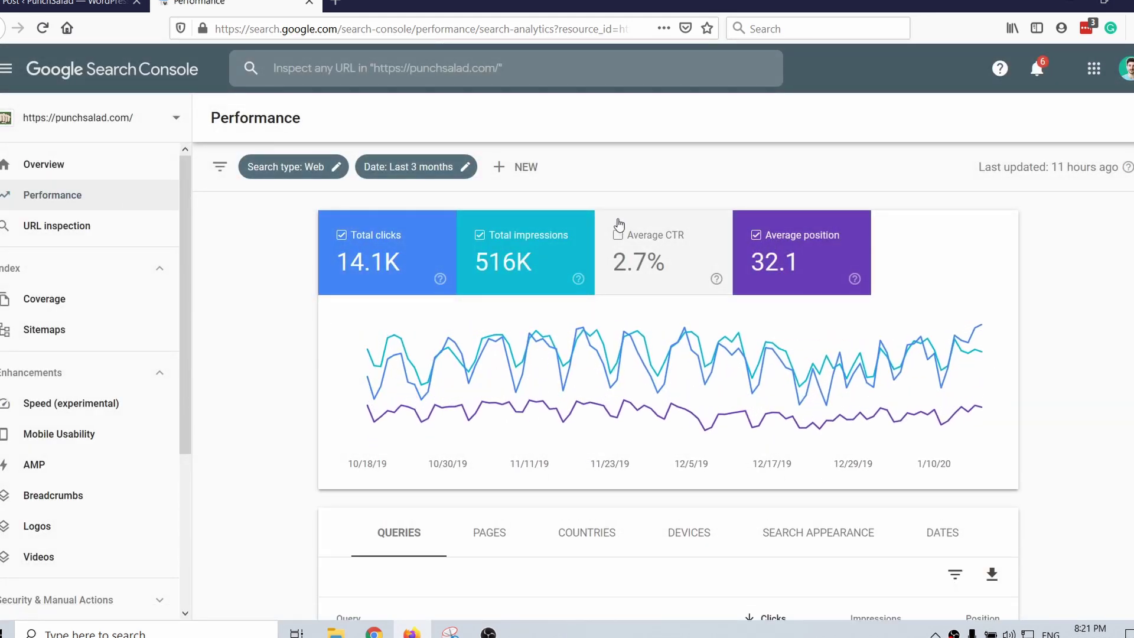
scroll(599, 192, down, 3)
scroll(600, 192, down, 3)
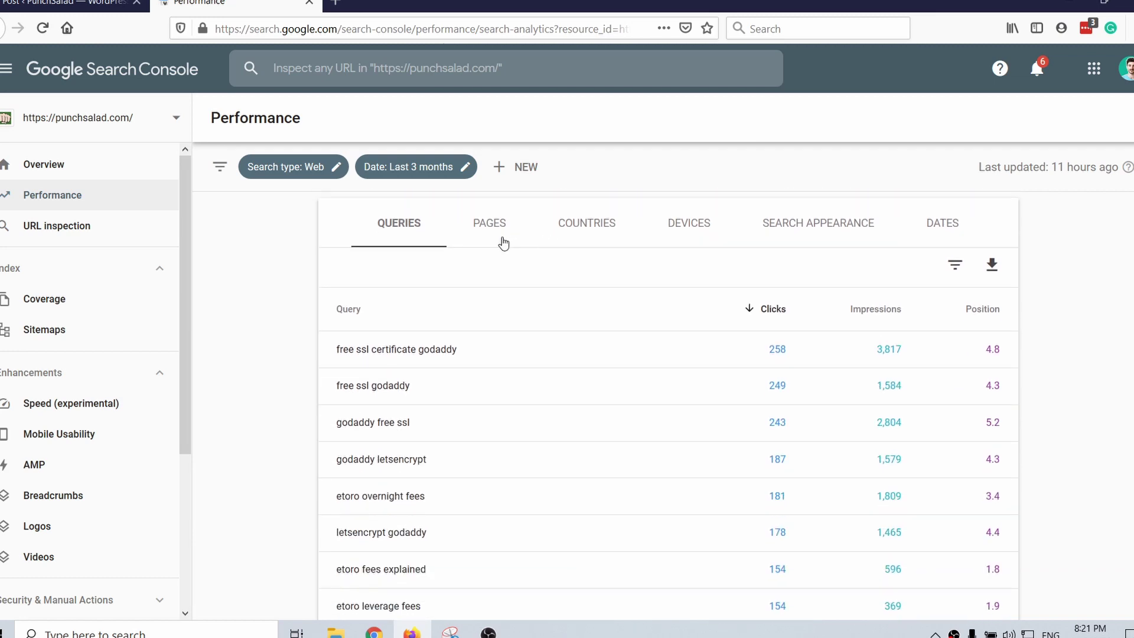
Step: Show performance by page and restrict the report to the install-lets-encrypt-godaddy article
click(496, 236)
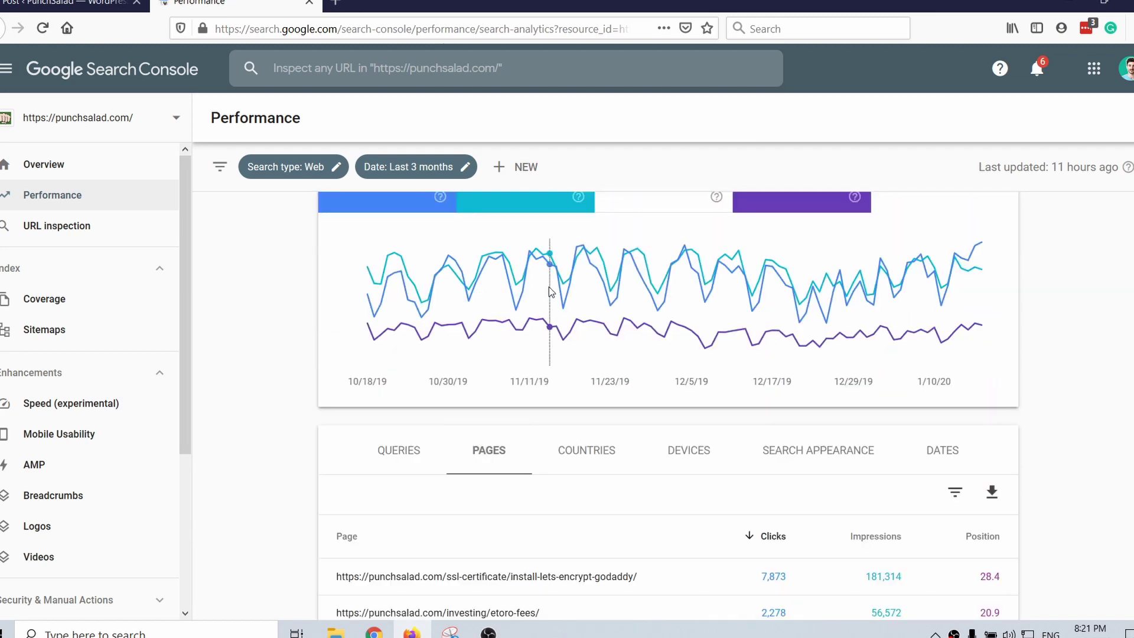
scroll(537, 284, down, 3)
scroll(534, 283, down, 2)
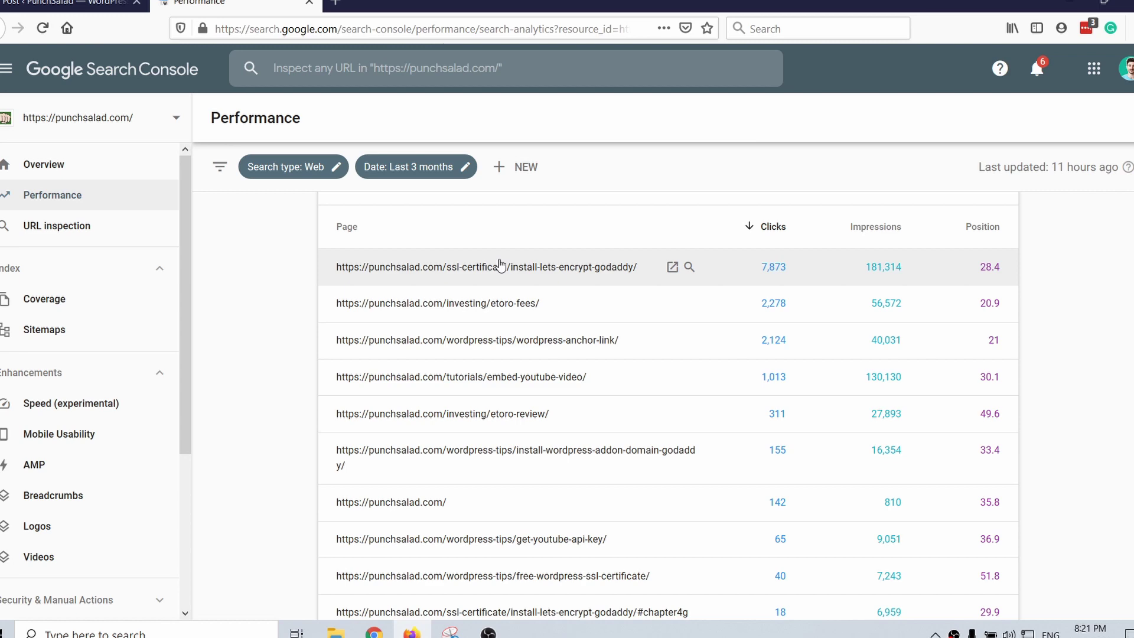
click(498, 266)
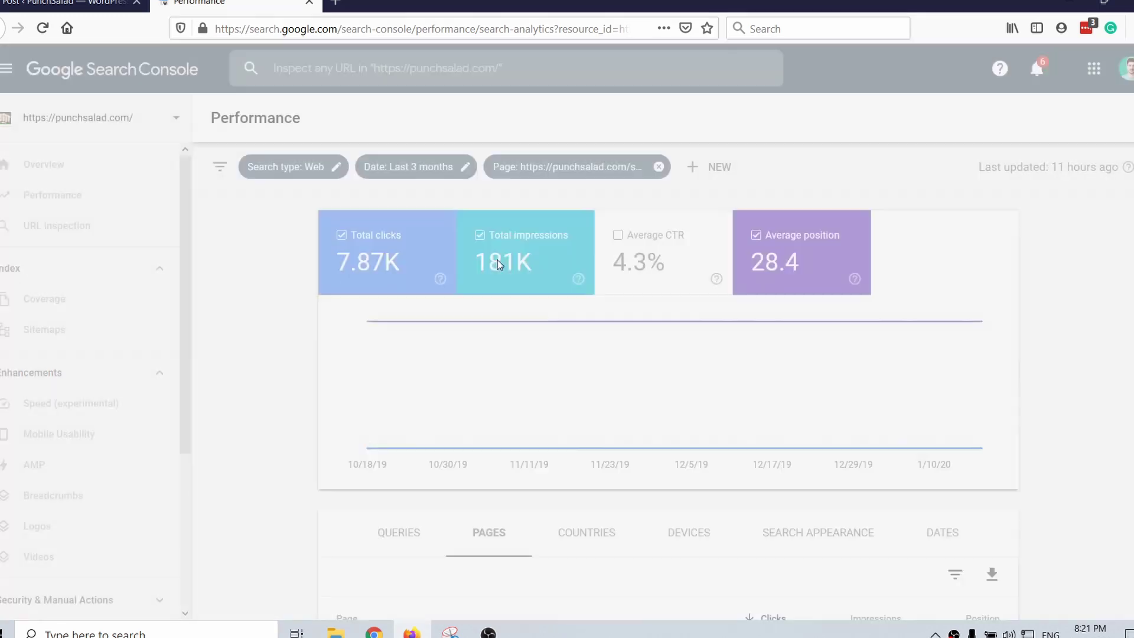
scroll(499, 245, down, 1)
scroll(499, 246, down, 1)
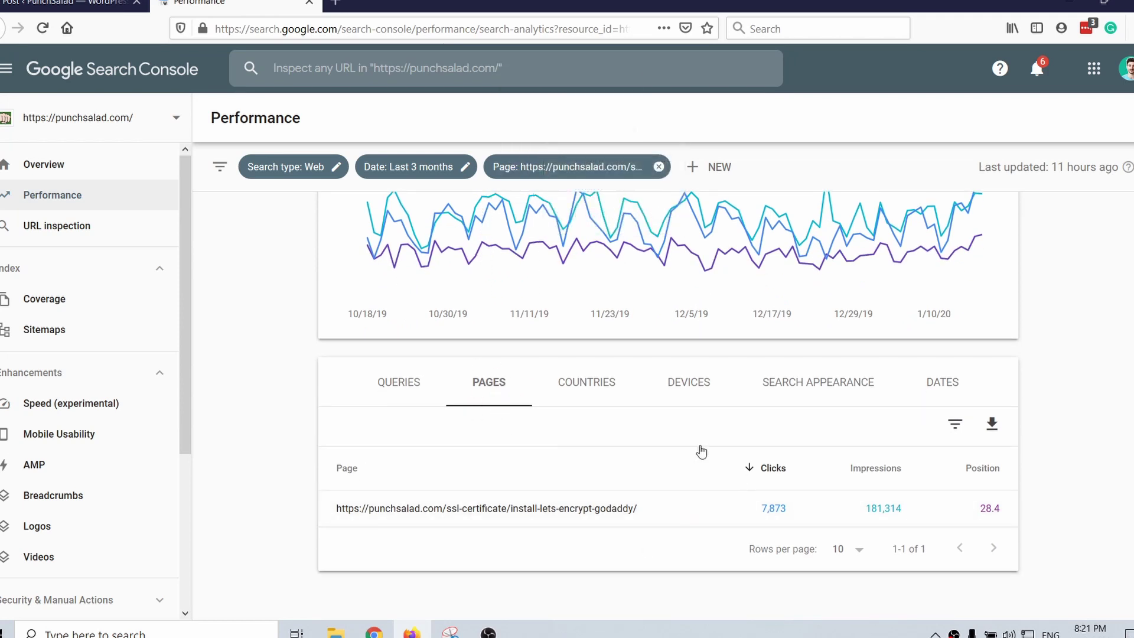
Step: Show the search queries for the filtered article and sort them by impressions, highest first
scroll(701, 451, up, 2)
scroll(921, 390, down, 2)
click(401, 386)
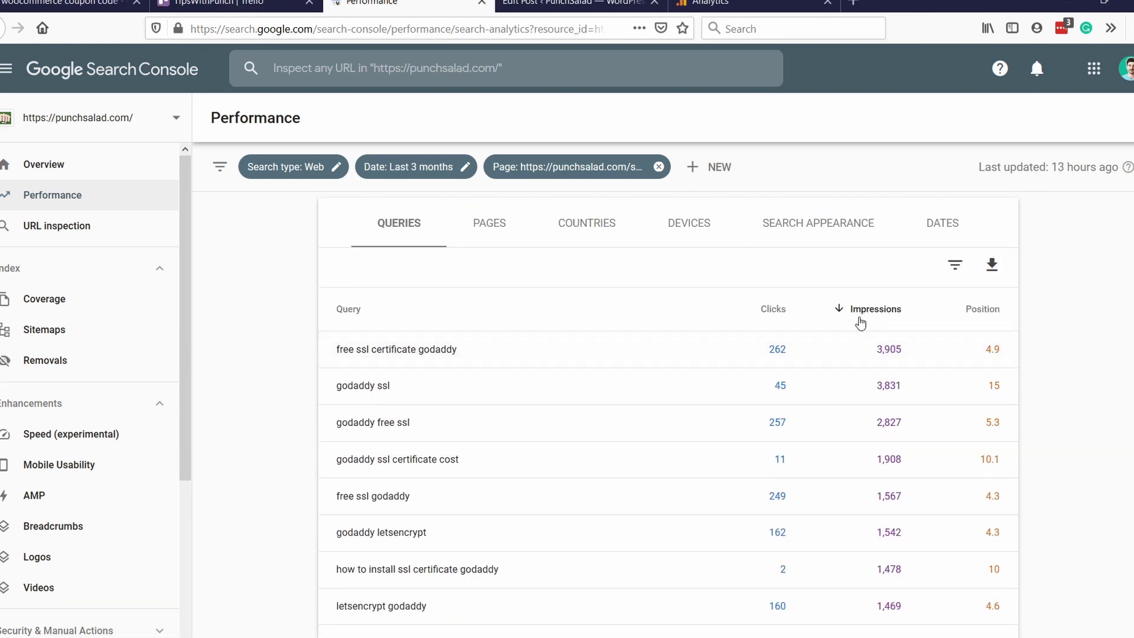
click(863, 313)
click(863, 313)
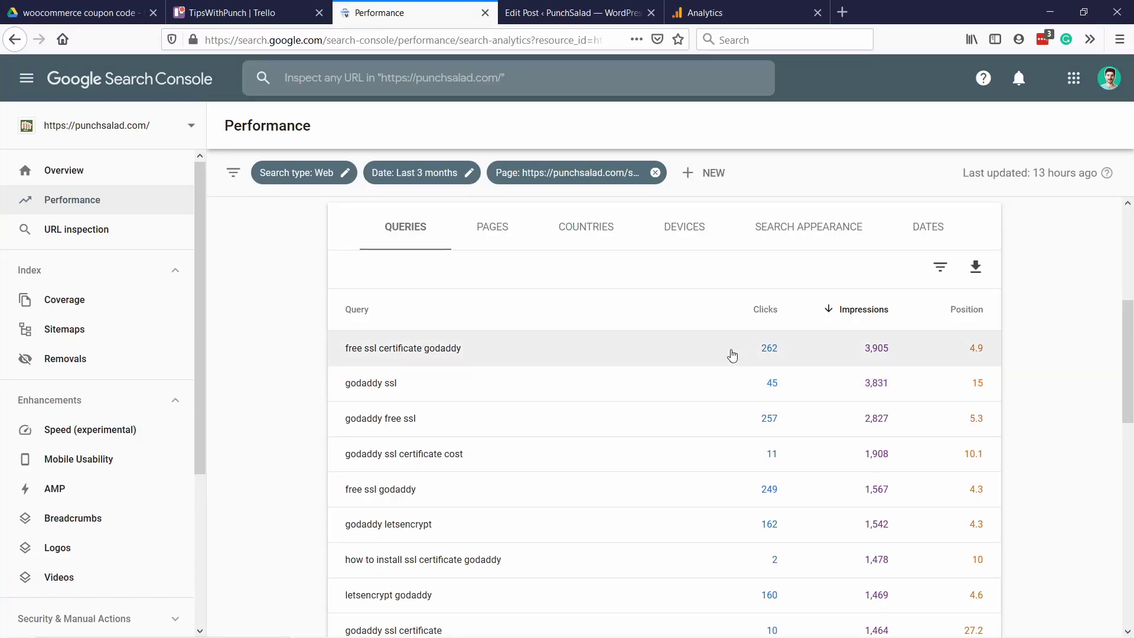
scroll(538, 353, down, 2)
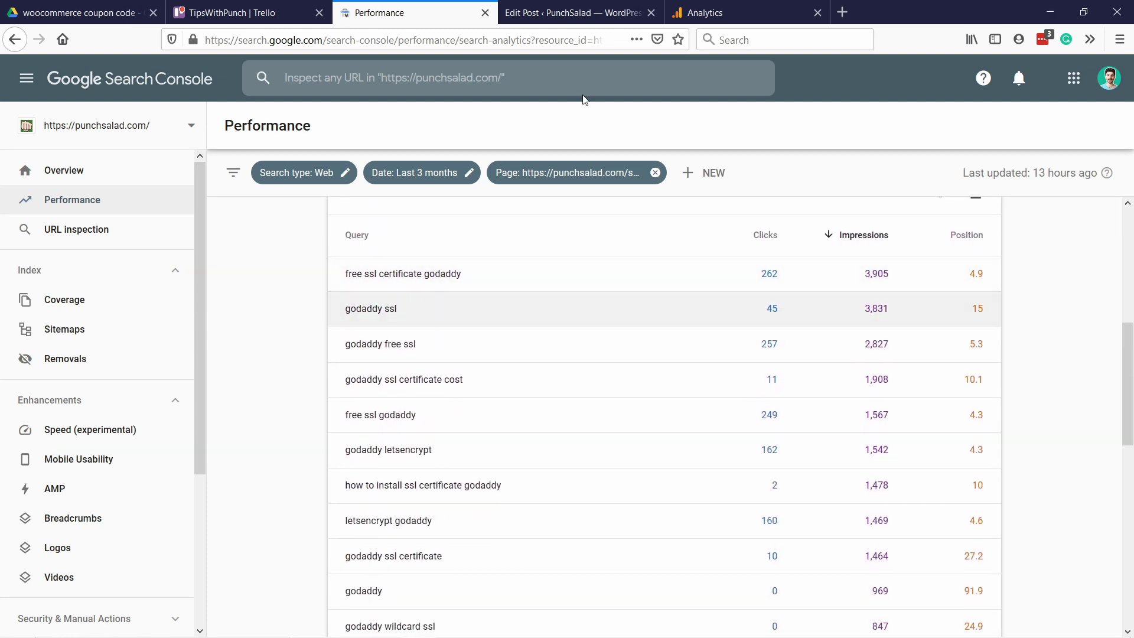
Step: Switch to the WordPress post editor and examine the "Let’s Encrypt" and "SSL Certificate for free in 10mins" parts of the title
click(579, 13)
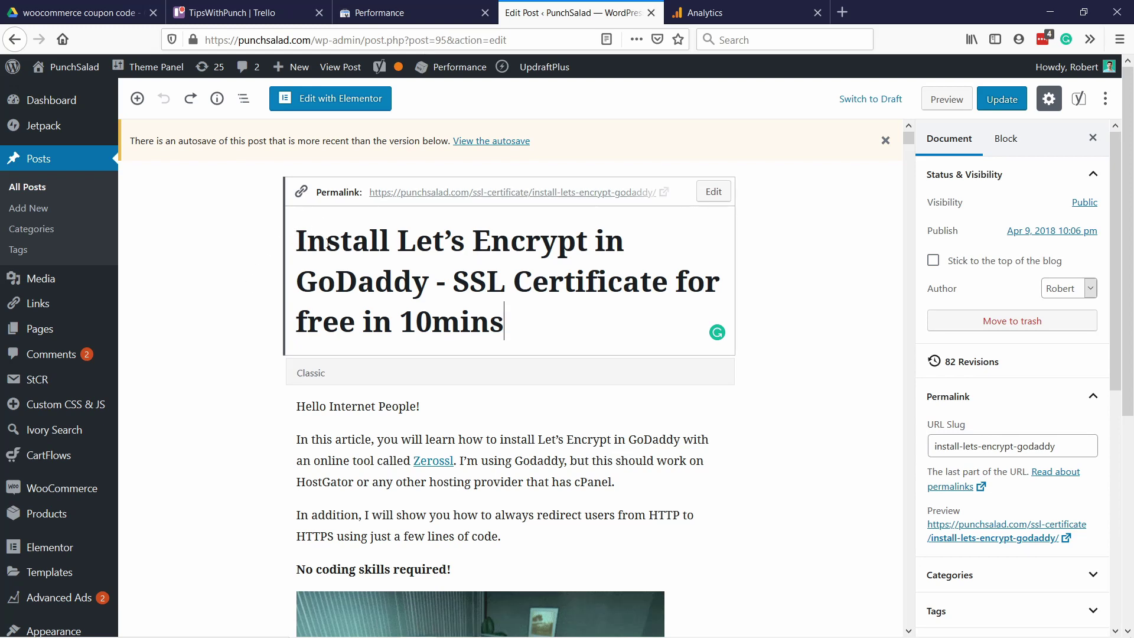
click(434, 284)
drag(397, 241, 592, 243)
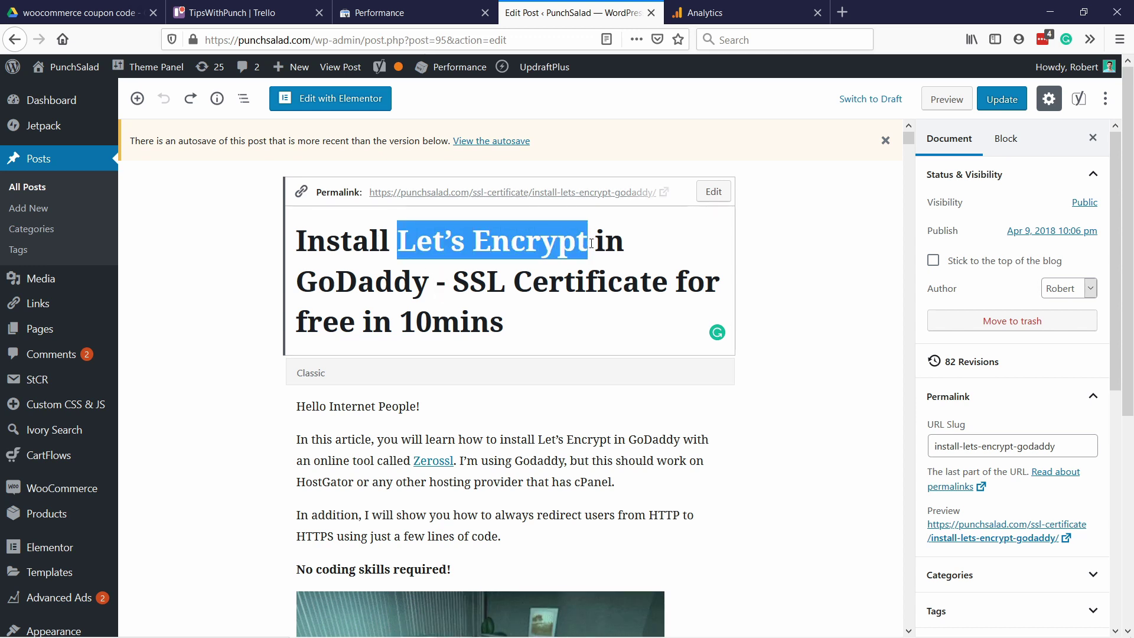
drag(453, 282, 505, 324)
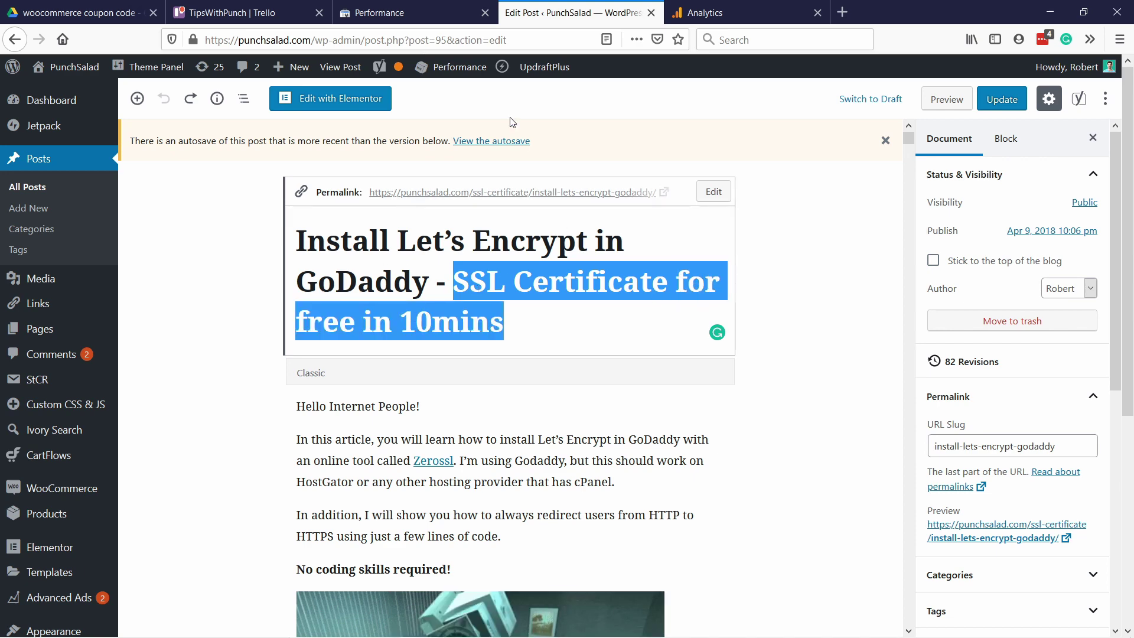
Step: Return to the Search Console report and compare the article's queries with the most impressions
click(390, 13)
scroll(451, 284, up, 1)
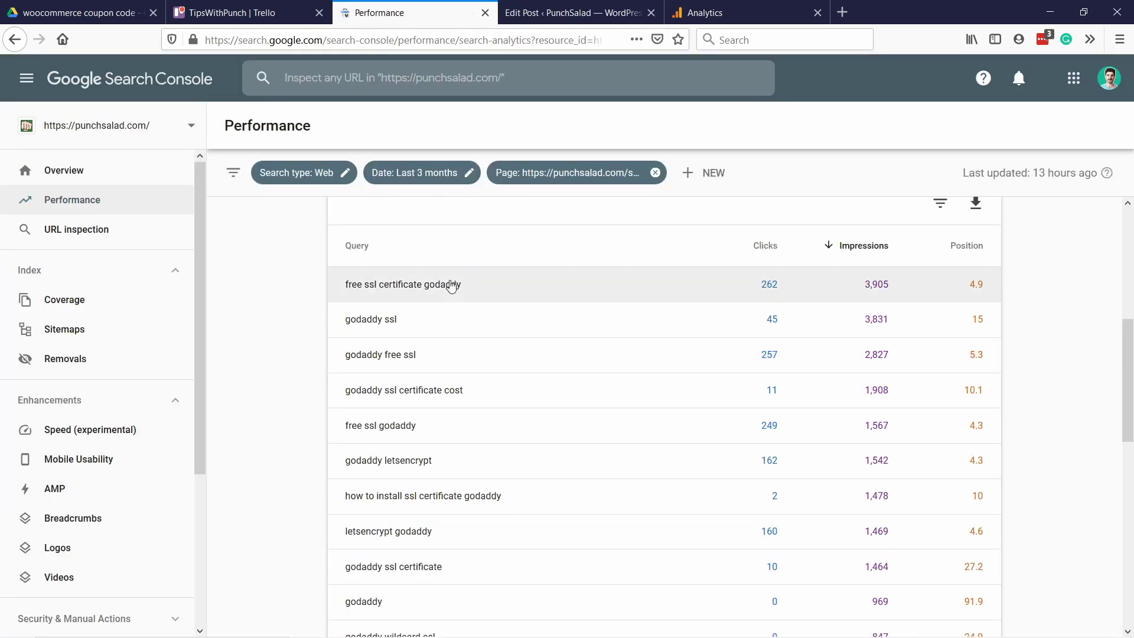
scroll(360, 293, down, 1)
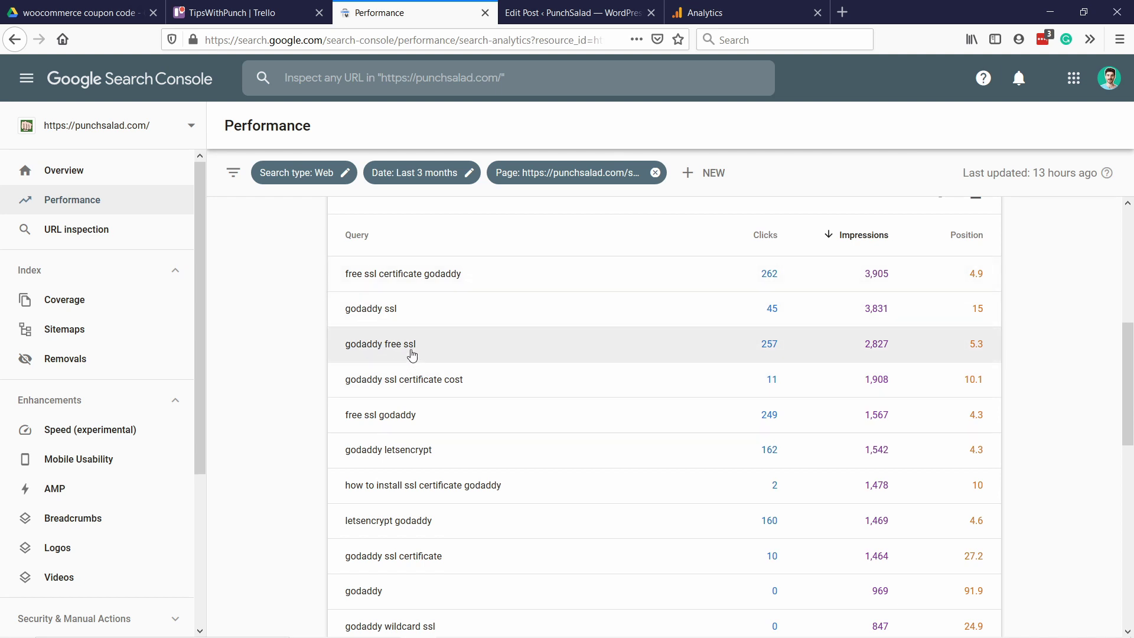
scroll(395, 384, down, 2)
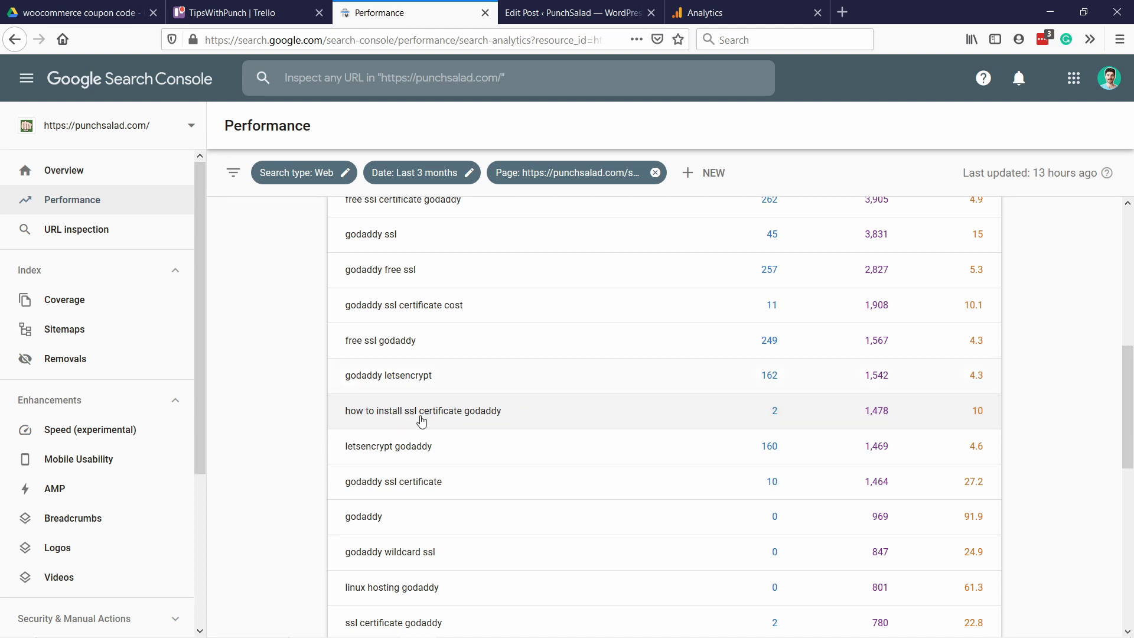
Step: Switch to the WordPress post editor and change the title to "GoDaddy Free SSL Certificate: Install Let’s Encrypt SSL (in 10mins)"
click(520, 13)
click(431, 285)
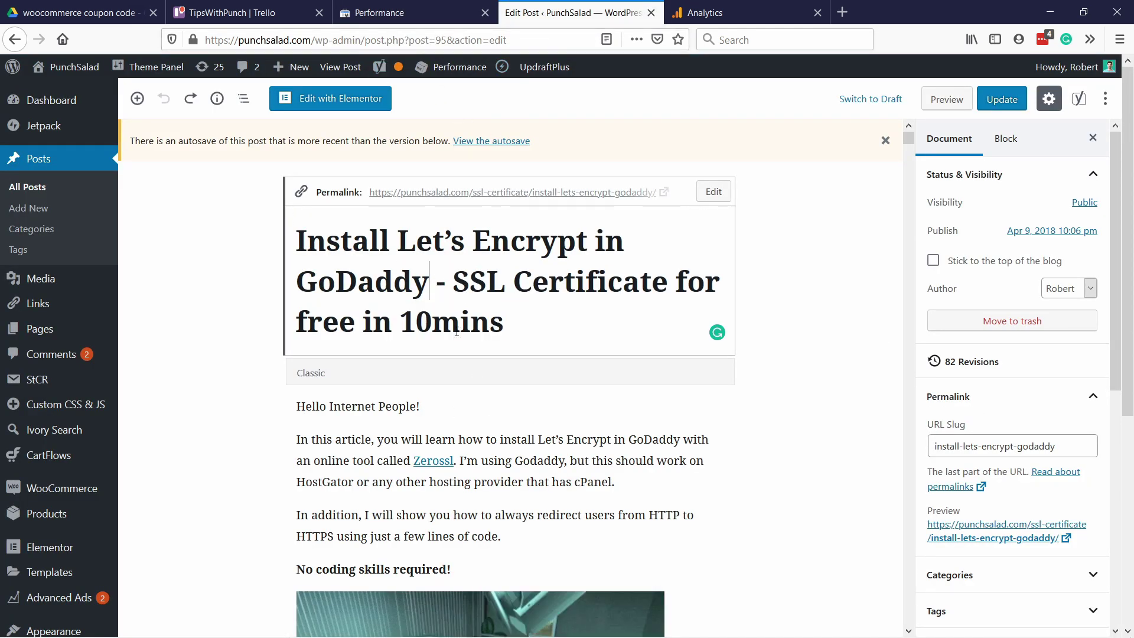
drag(517, 328, 283, 243)
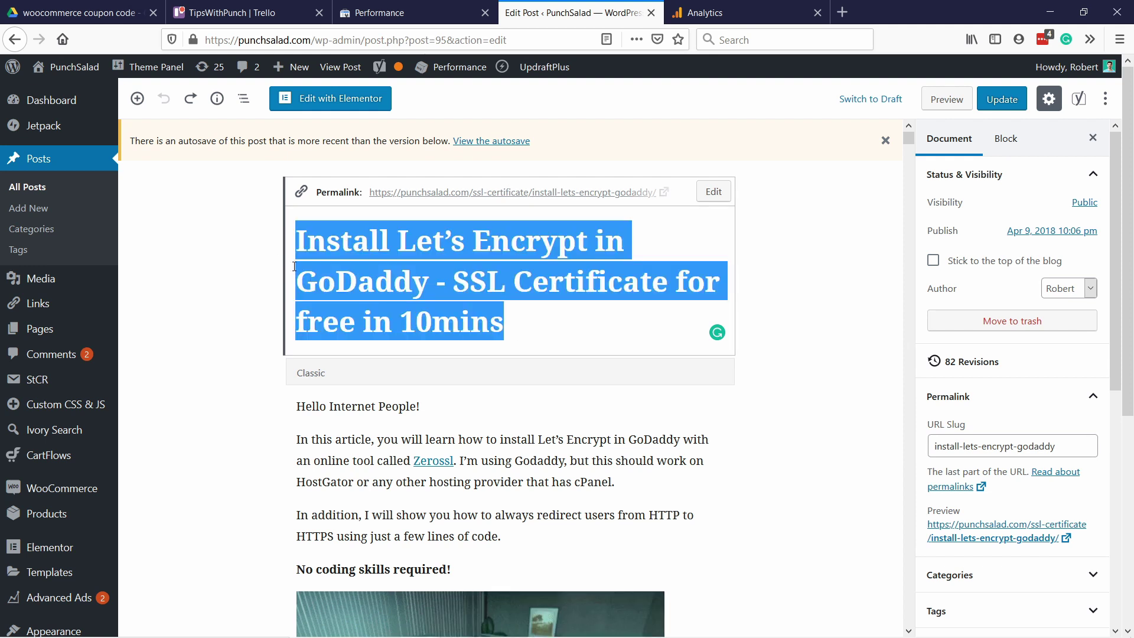
text(GoDaddy Free SSL Certificate: Install Let’s Encrypt SSL (in 10mins))
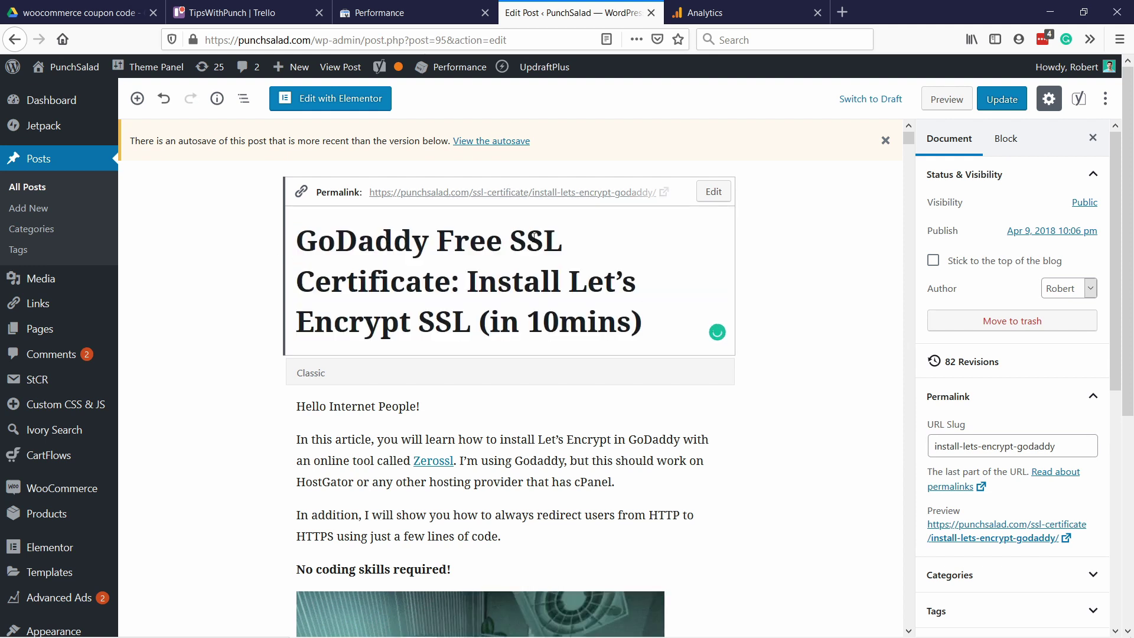
Step: Remove the redundant "SSL" after "Encrypt" from the post title
click(479, 281)
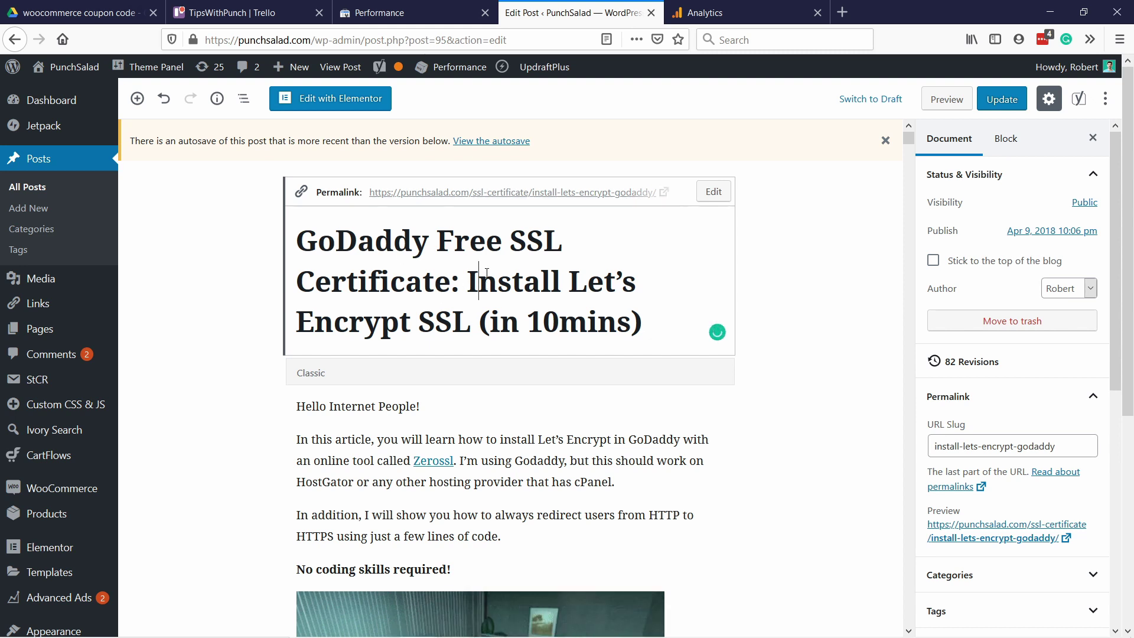
drag(419, 322, 472, 322)
key(BackSpace)
key(BackSpace)
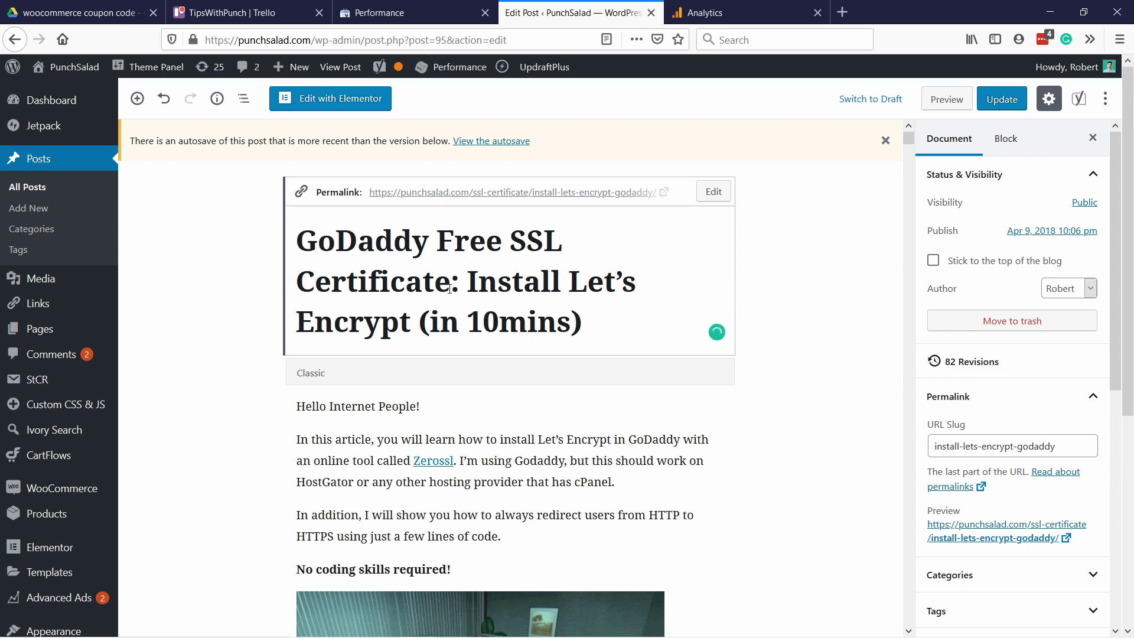
drag(451, 289, 261, 243)
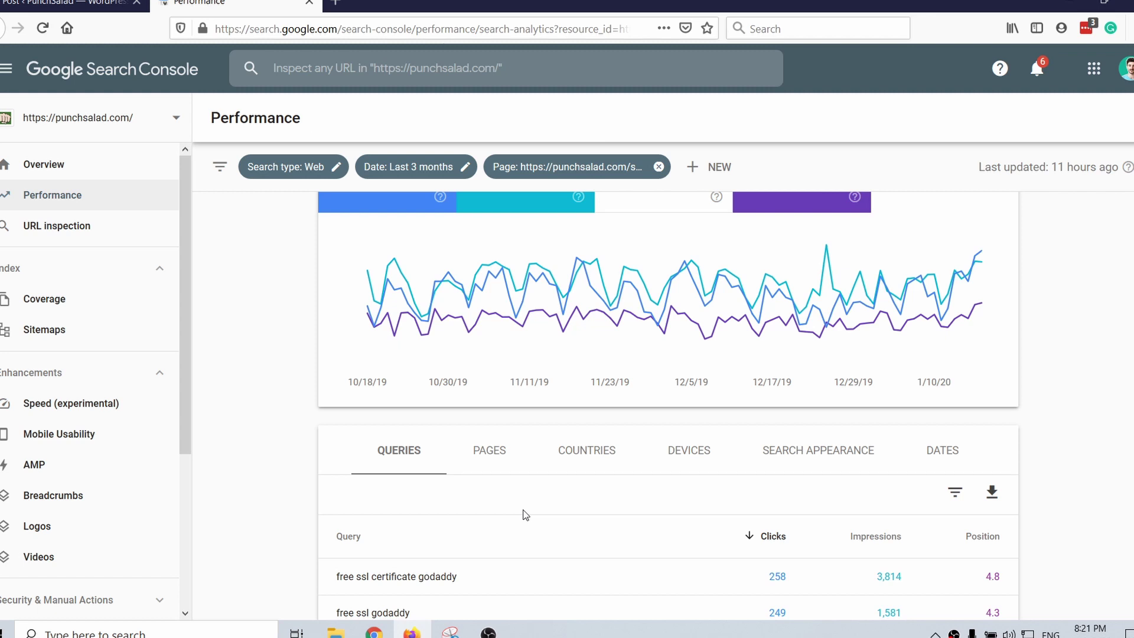
Step: Sort the article's search queries in Search Console by impressions instead of clicks
scroll(529, 502, down, 3)
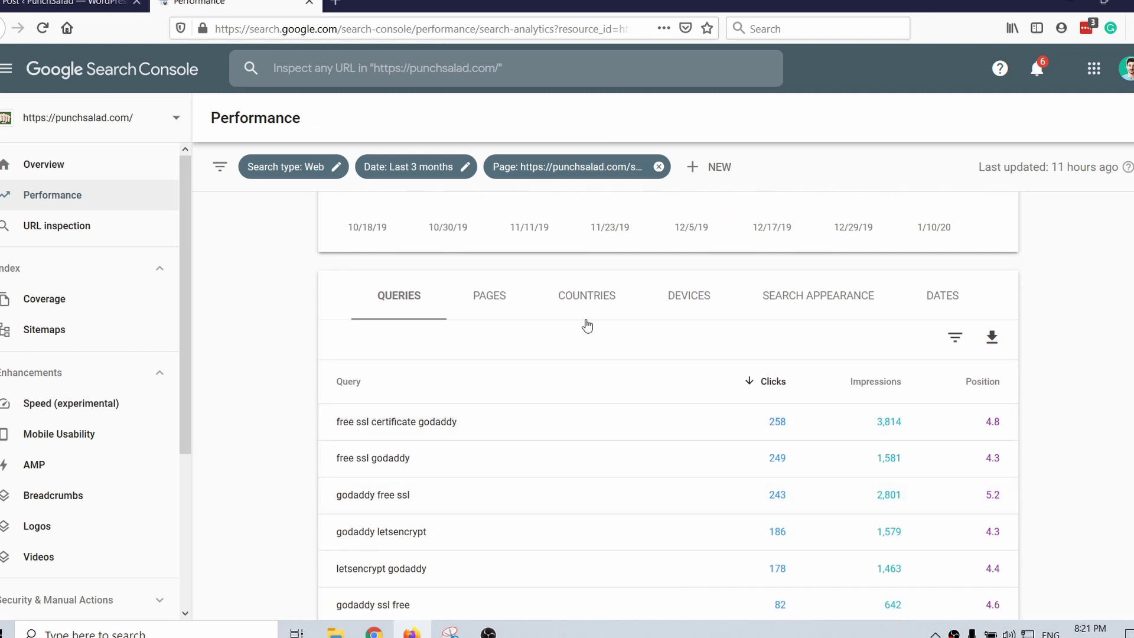
scroll(506, 289, down, 2)
scroll(573, 473, up, 2)
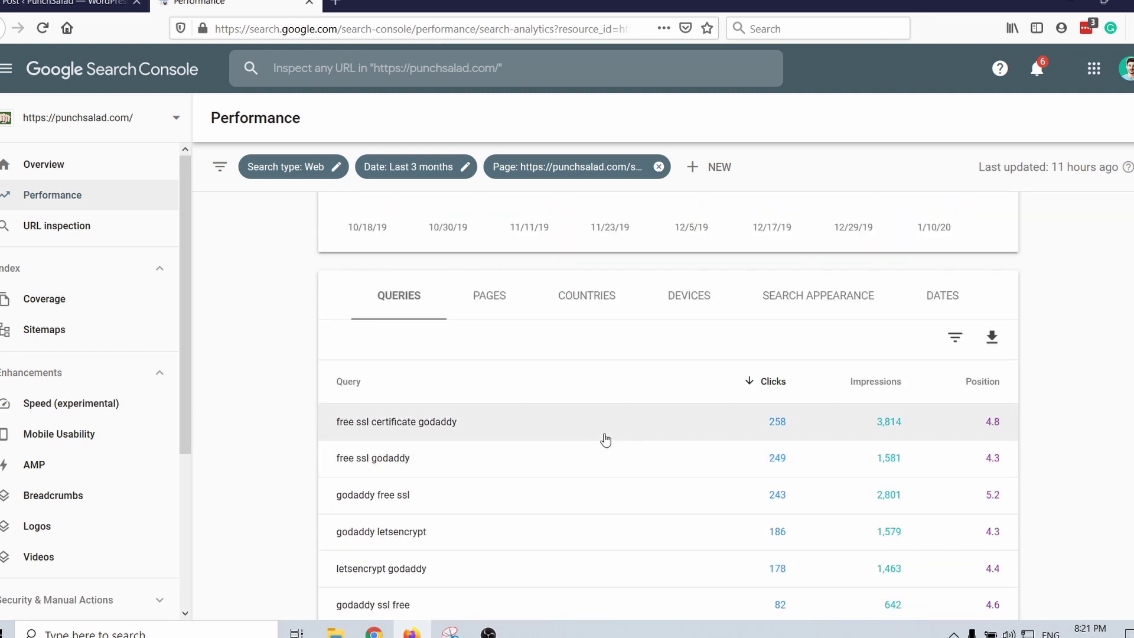
scroll(1001, 402, down, 1)
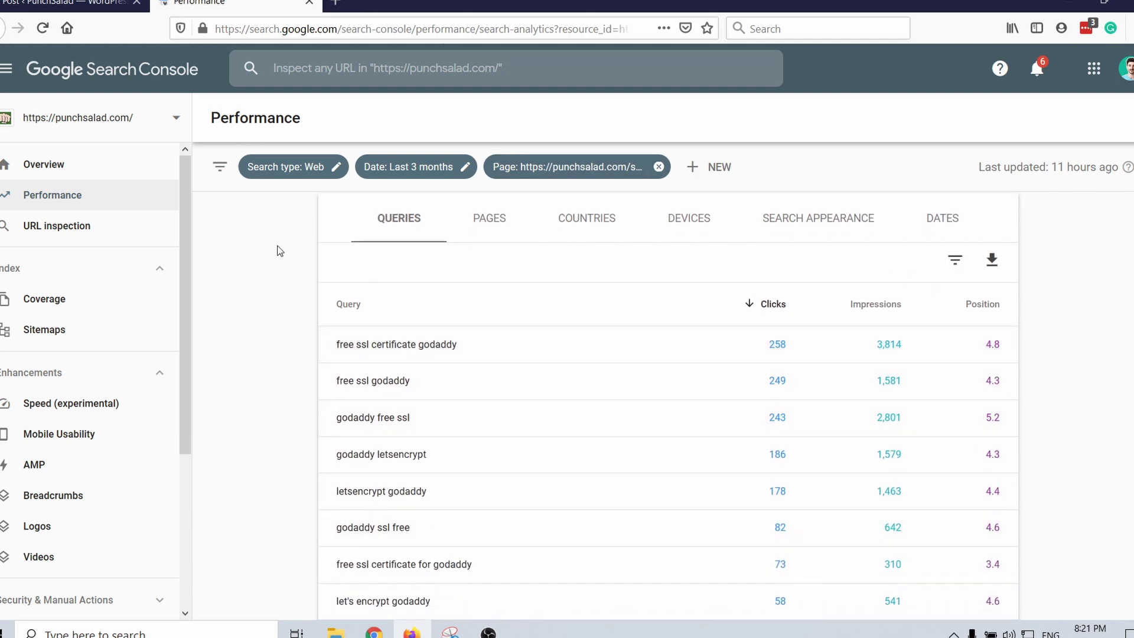
click(877, 305)
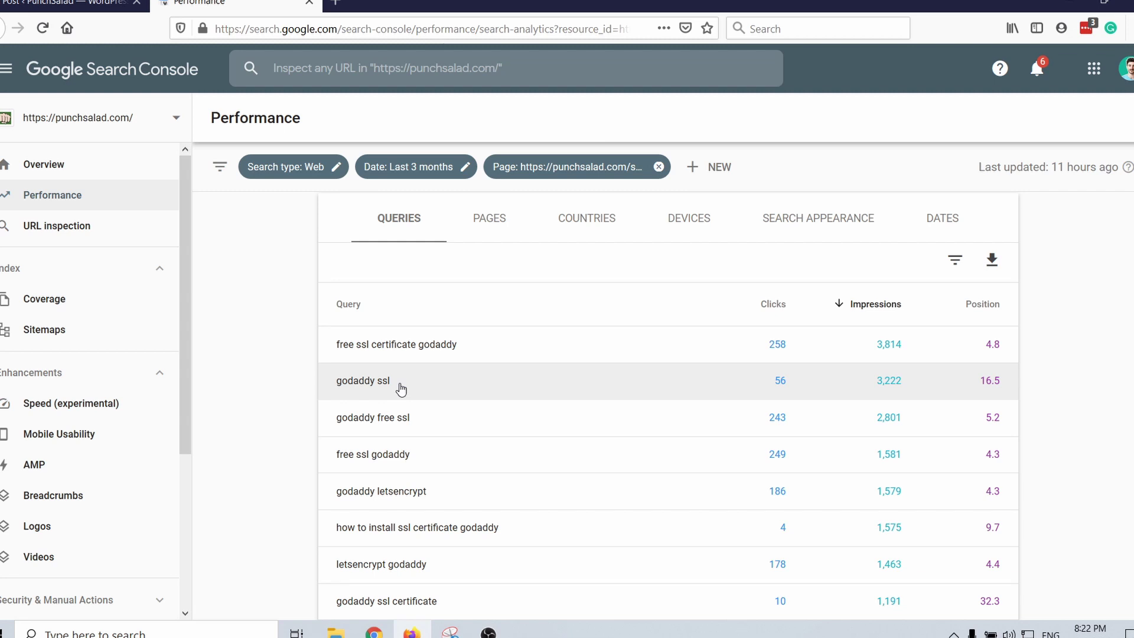
Step: Copy the query "godaddy ssl" from the report and switch to the Google Docs keyword notes
drag(392, 387, 339, 390)
right_click(360, 385)
click(391, 393)
key(alt+Tab)
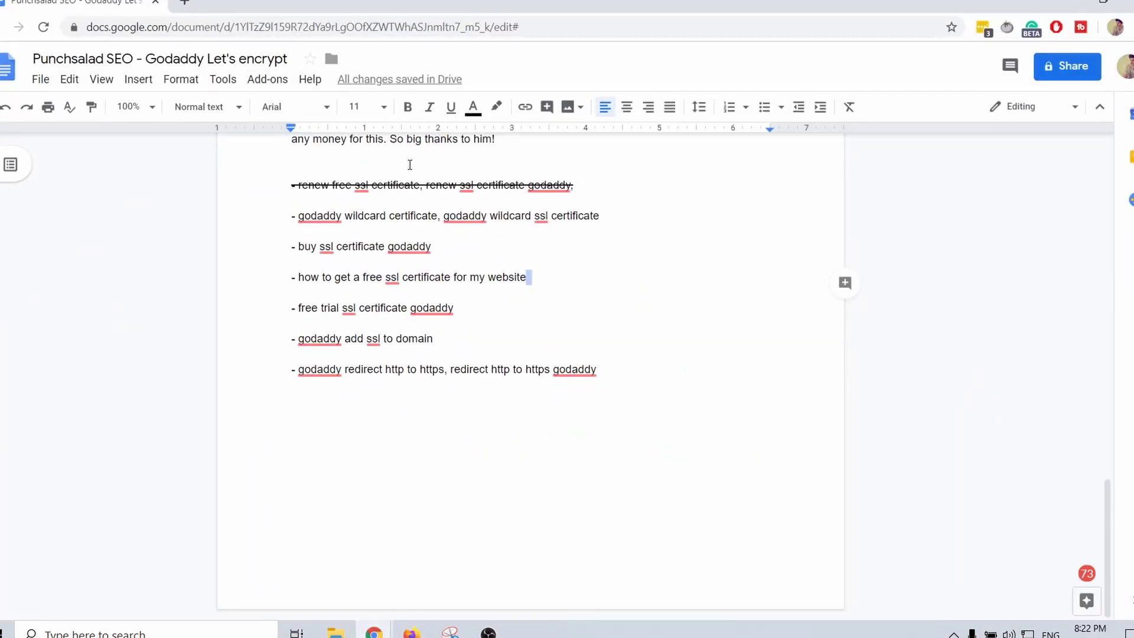
drag(437, 251, 293, 199)
click(425, 294)
click(599, 186)
key(Right)
key(Right)
key(Return)
key(BackSpace)
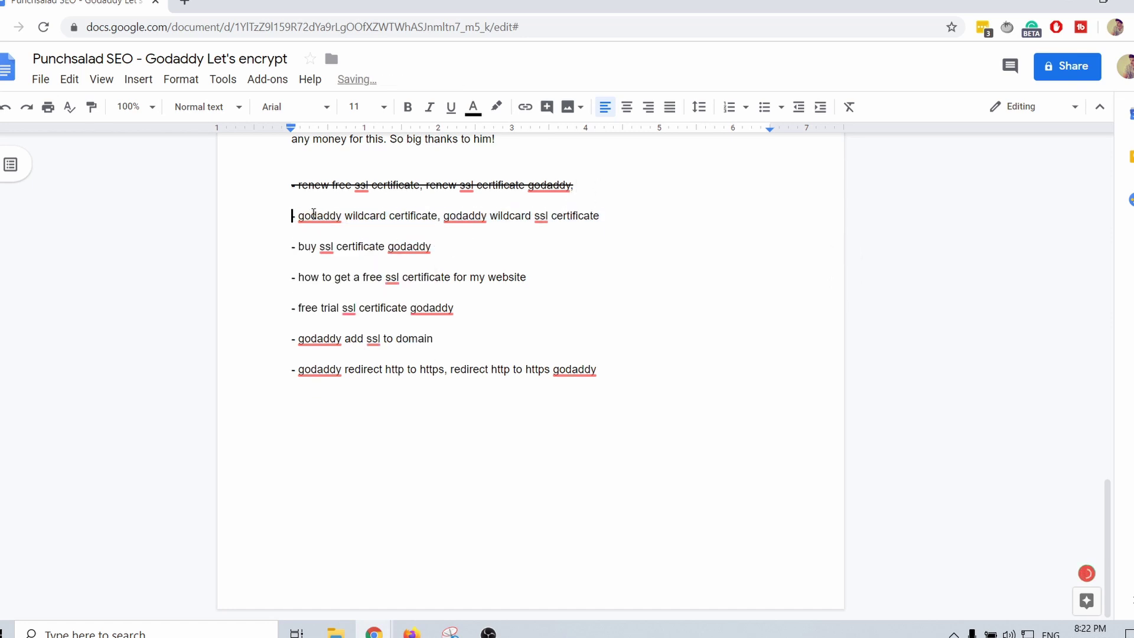
Step: Add "- godaddy ssl" as a new item at the end of the keyword list
key(Return)
text(- godaddy ssl)
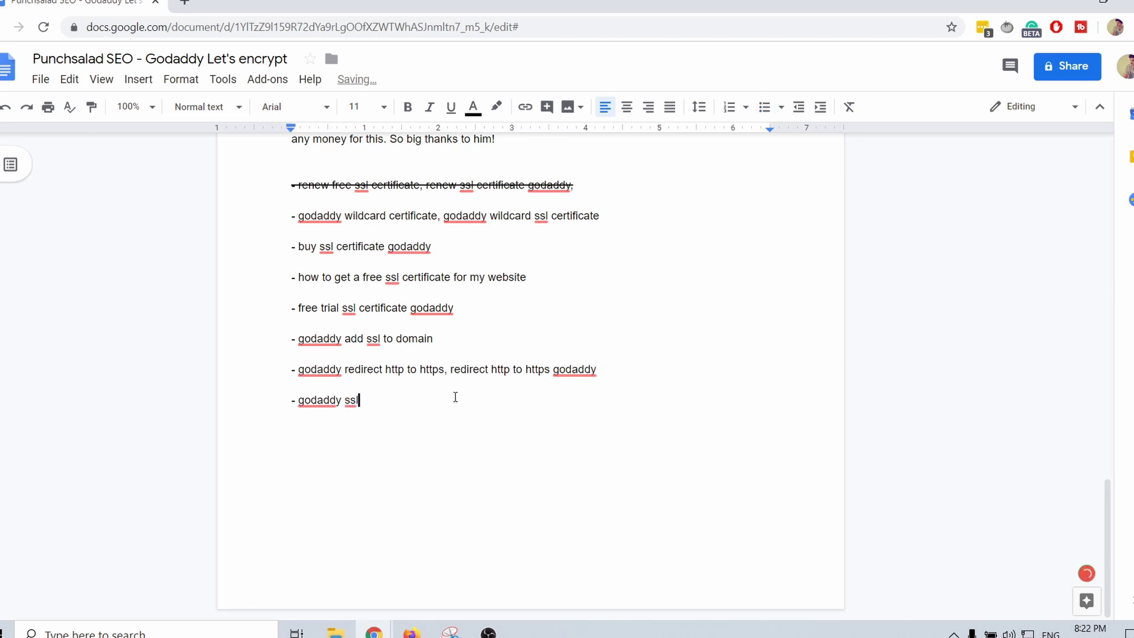
mouse_move(348, 407)
Step: Switch to Search Console and review the article's queries by impressions, clicks and position for further keyword opportunities
key(alt+Tab)
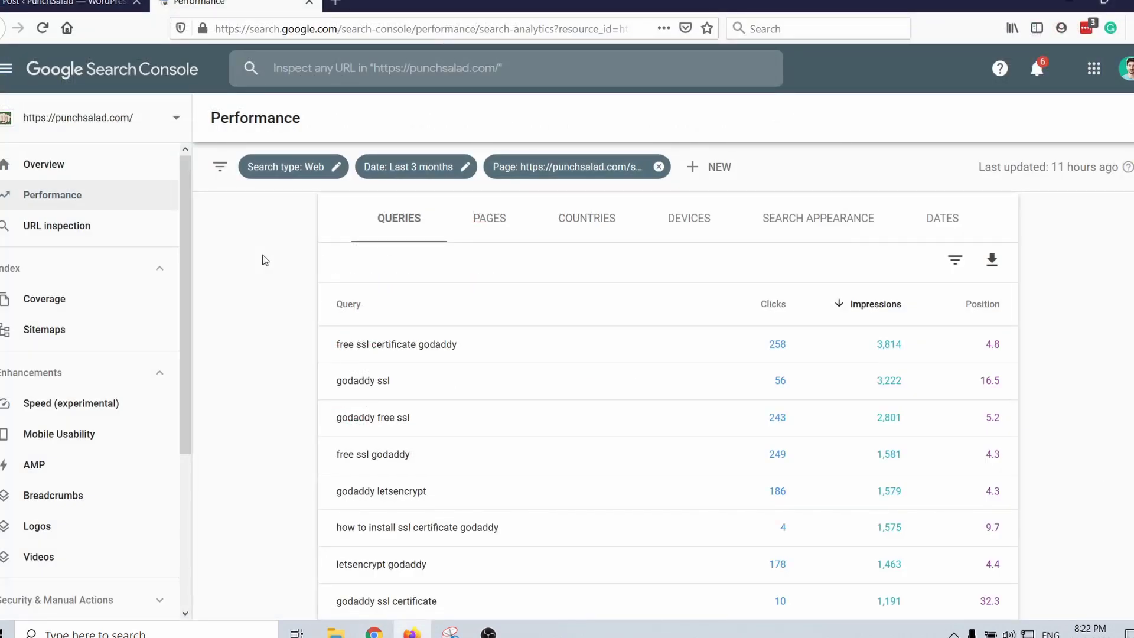
scroll(768, 431, down, 3)
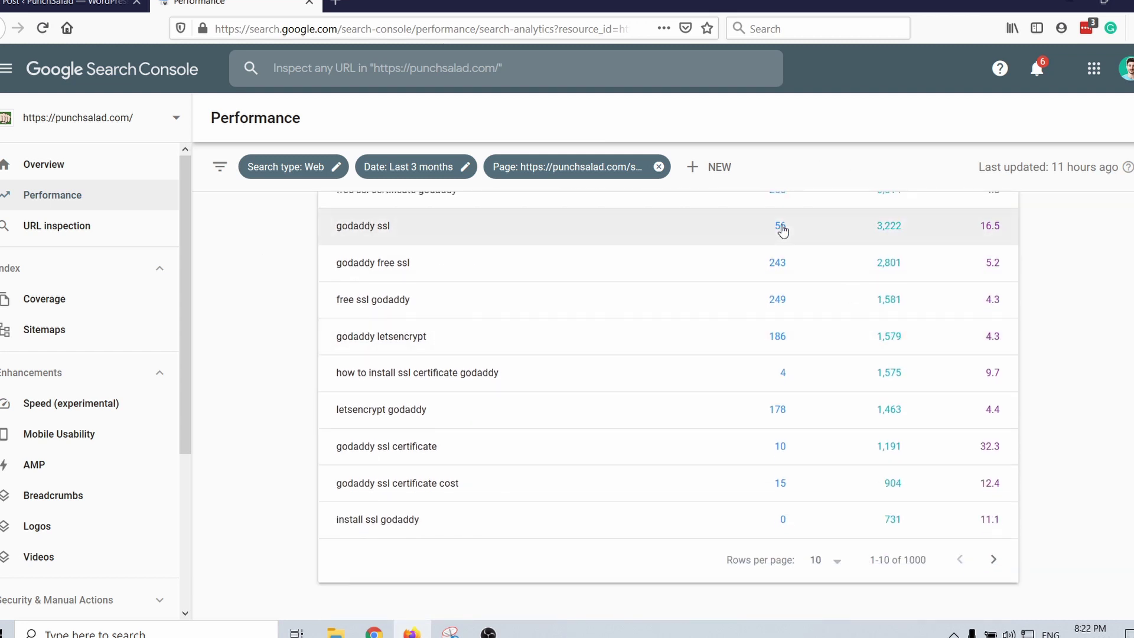
scroll(992, 283, up, 1)
scroll(996, 272, up, 2)
scroll(990, 260, down, 3)
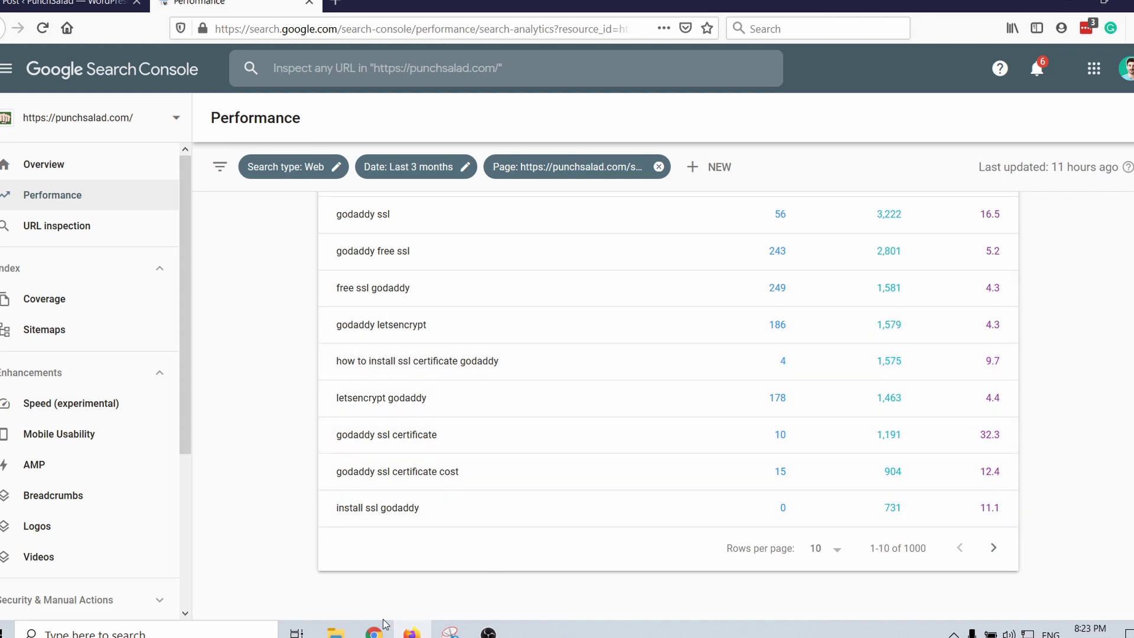
Step: Return to the Google Docs notes and review the GoDaddy SSL certificate cost keywords with the alternatives comparison text and table below them
mouse_move(381, 627)
click(414, 552)
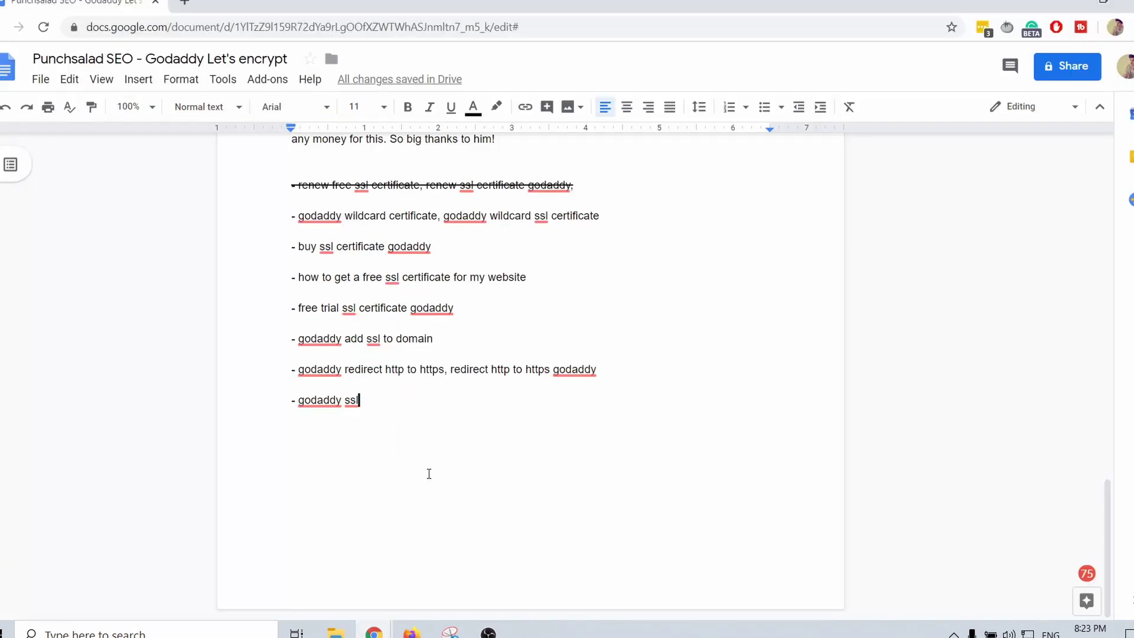
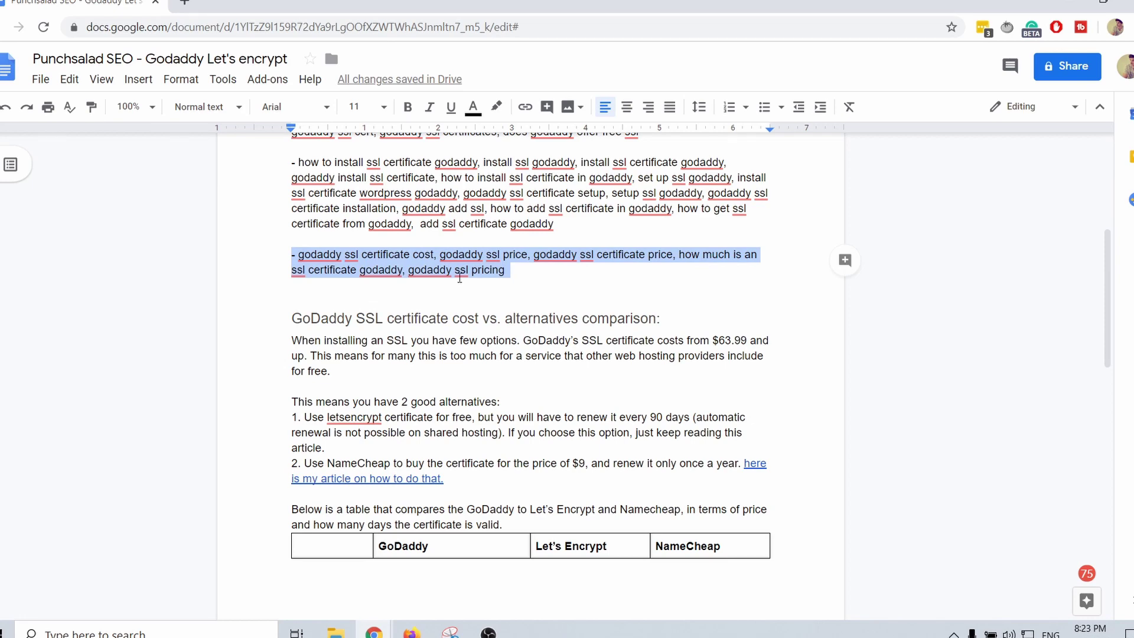
click(459, 277)
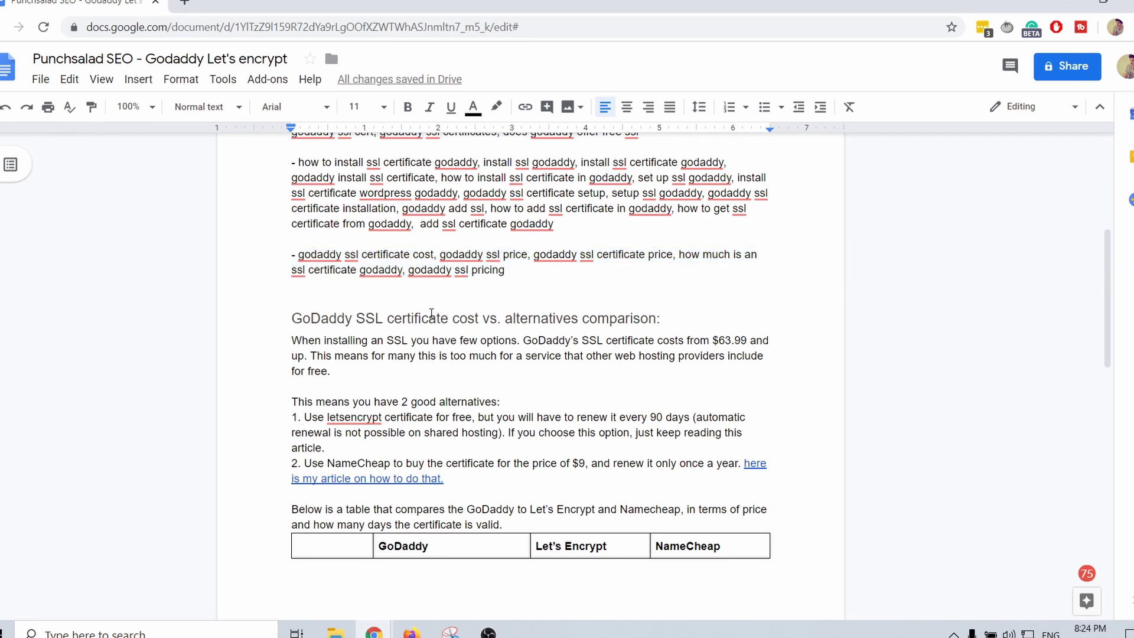
scroll(431, 313, down, 2)
drag(292, 245, 316, 315)
scroll(307, 301, down, 3)
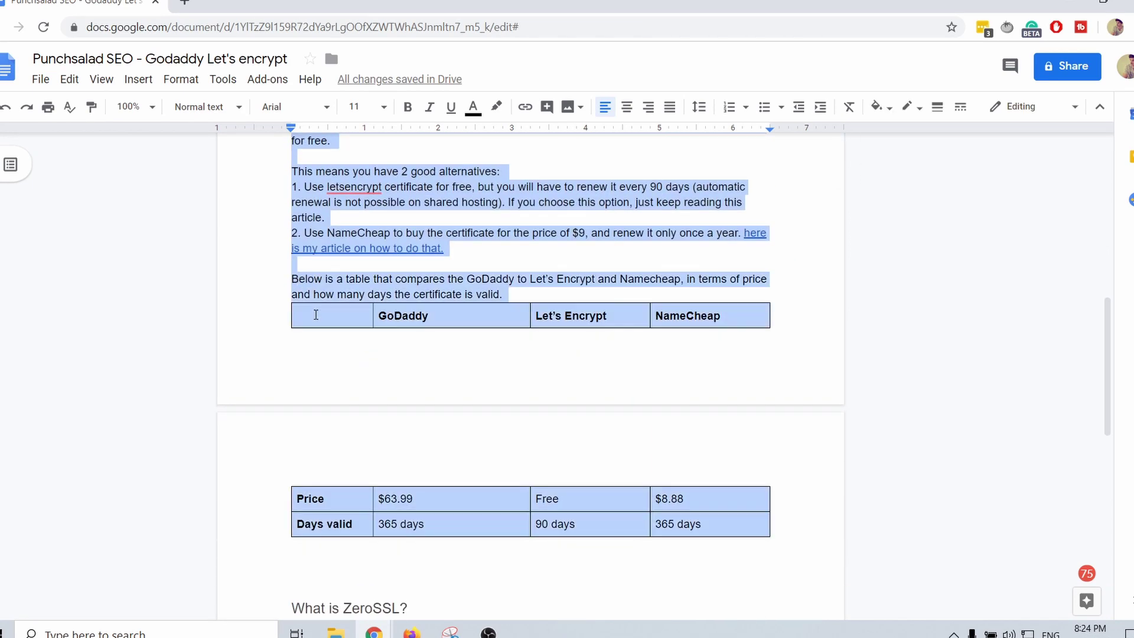
scroll(437, 378, up, 1)
click(503, 355)
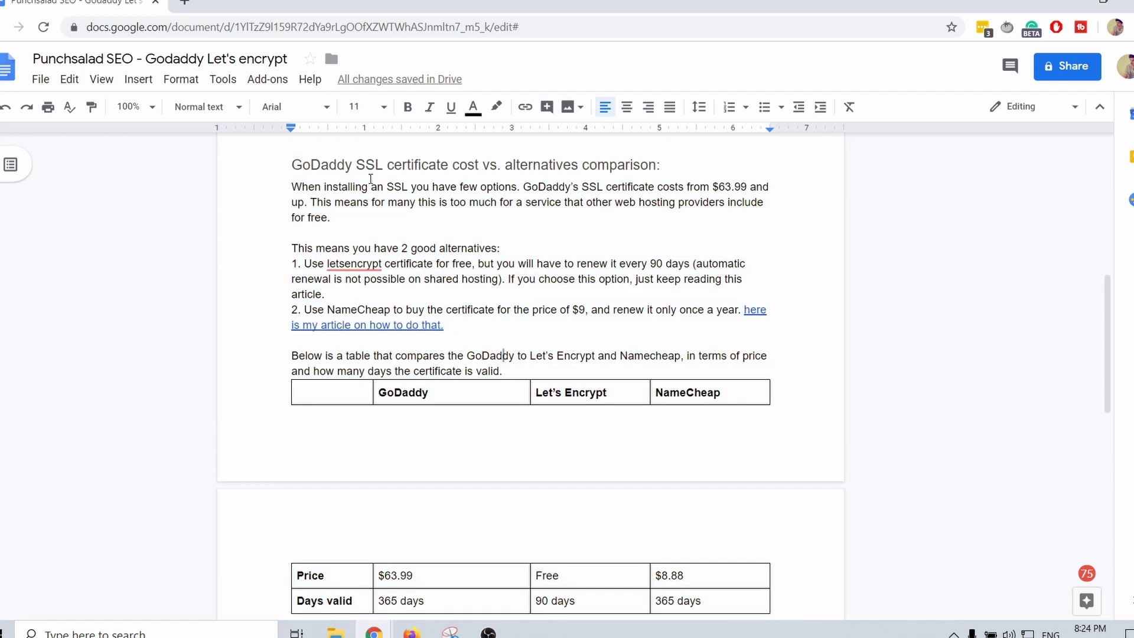
scroll(393, 219, up, 1)
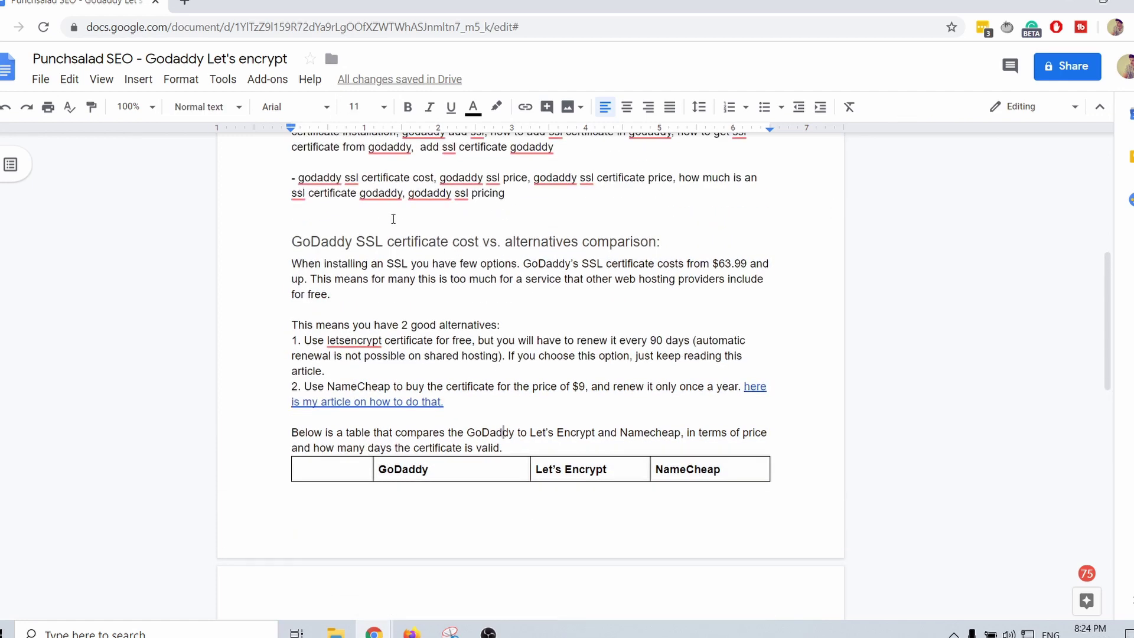
drag(440, 178, 362, 181)
click(362, 180)
click(575, 301)
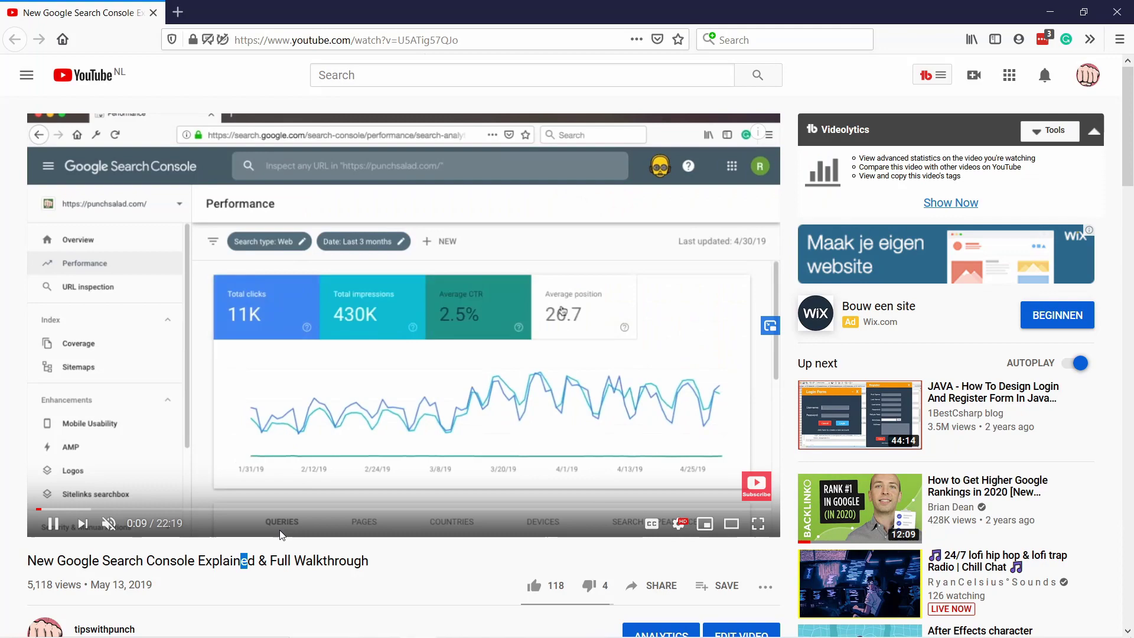
Step: On YouTube, expand the description of the Search Console walkthrough video and open a link from it in a new tab
scroll(225, 244, down, 6)
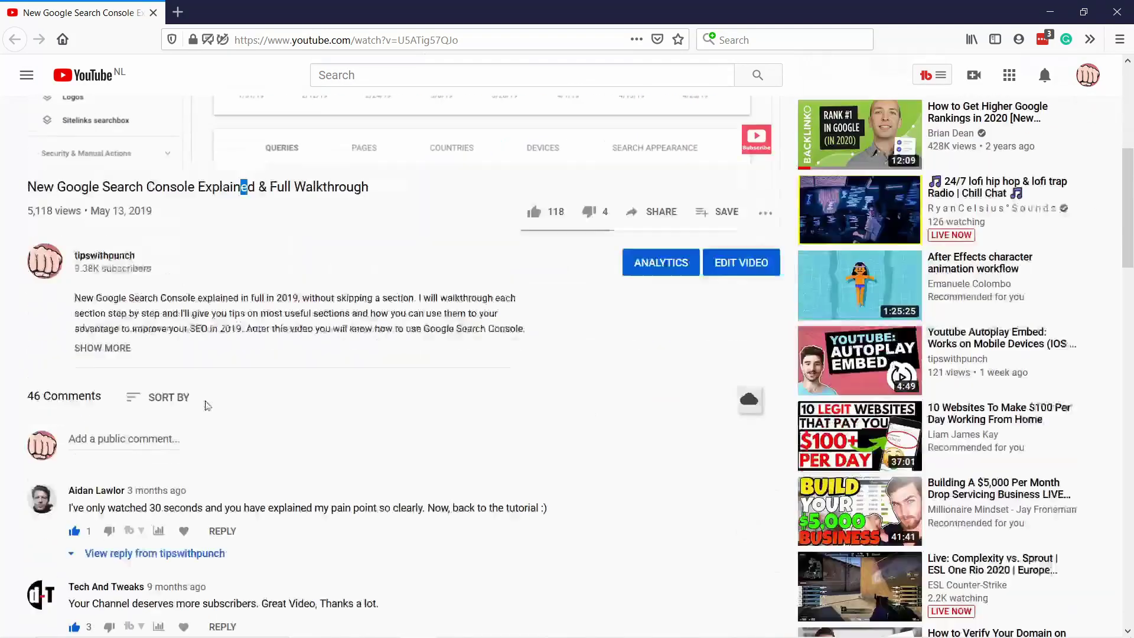
click(84, 344)
scroll(225, 245, down, 6)
click(331, 405)
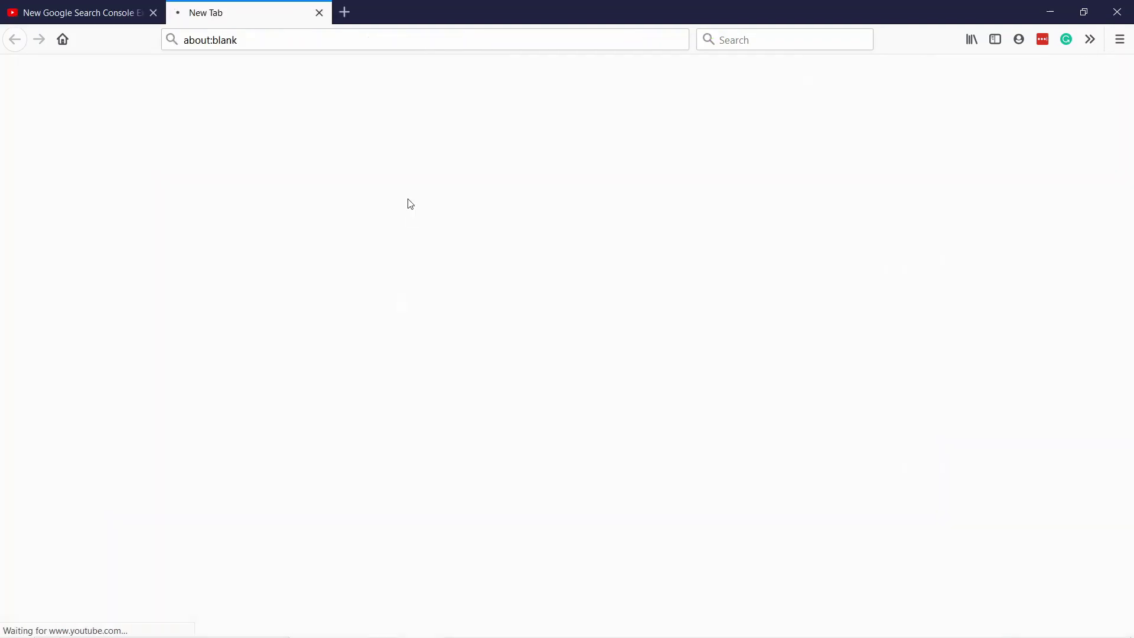
click(307, 509)
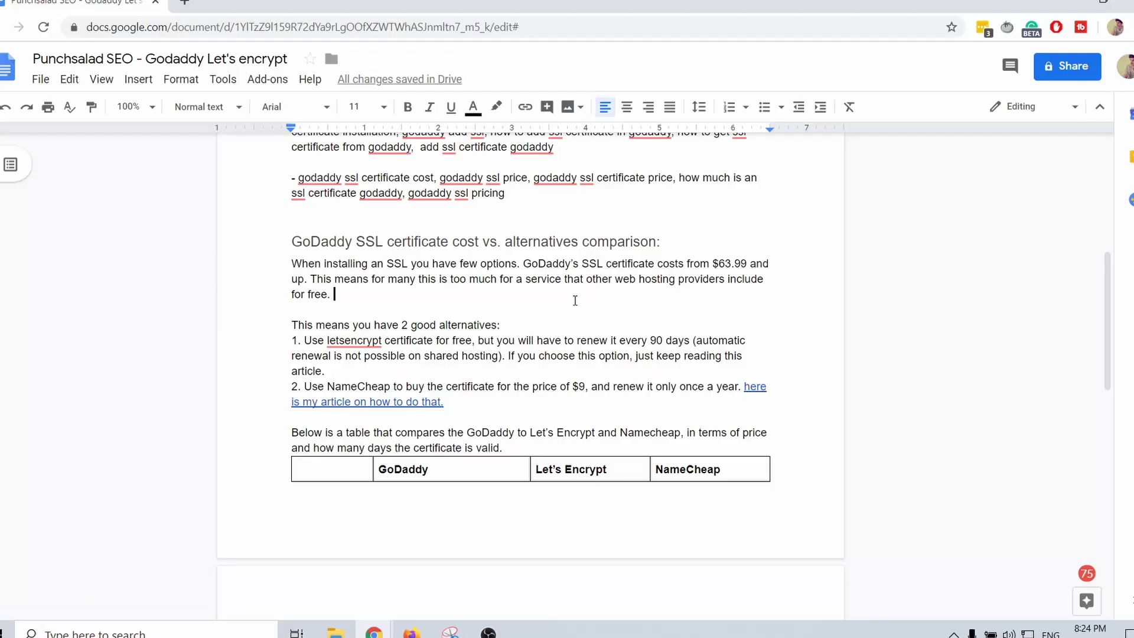
Step: Review the price comparison table in the Google Docs draft and switch back to the Search Console query report
scroll(391, 409, down, 2)
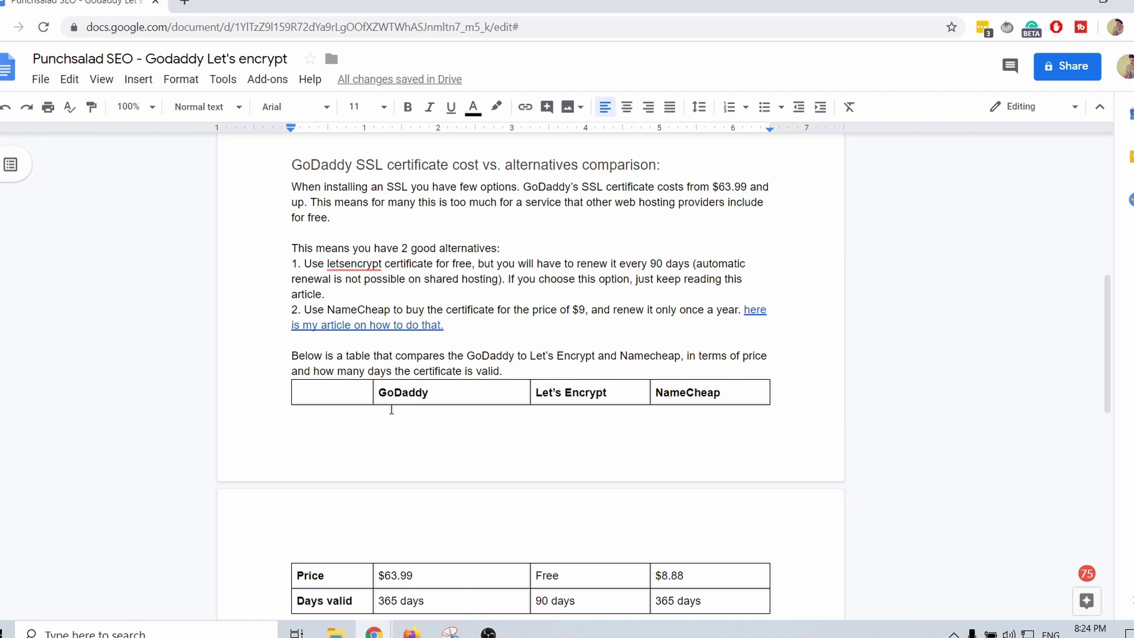
key(alt+Tab)
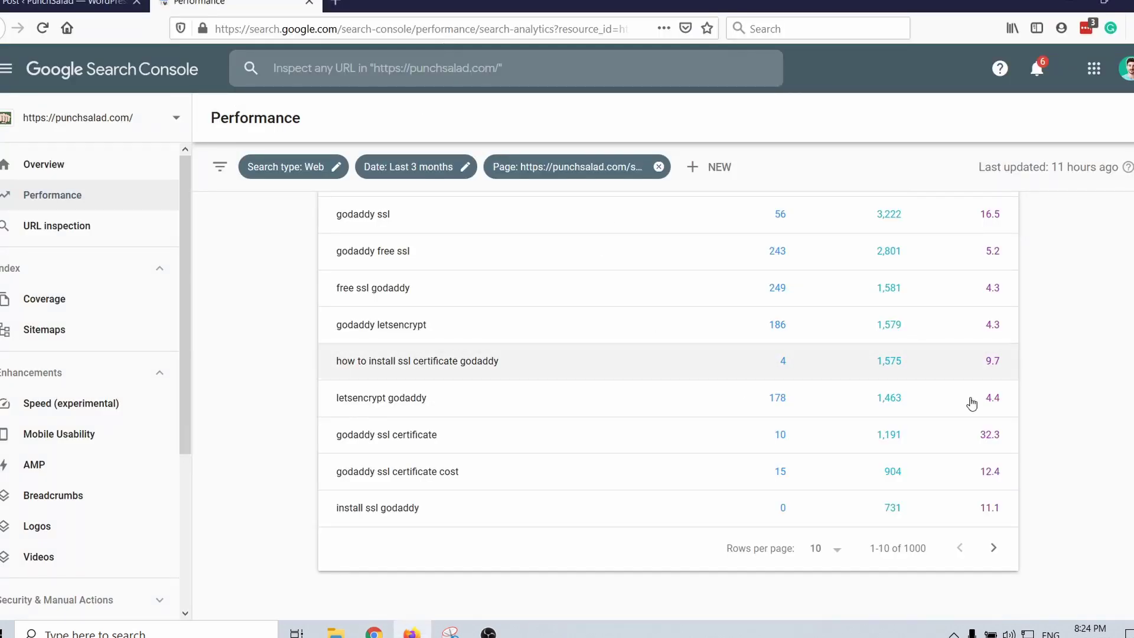
scroll(962, 306, up, 2)
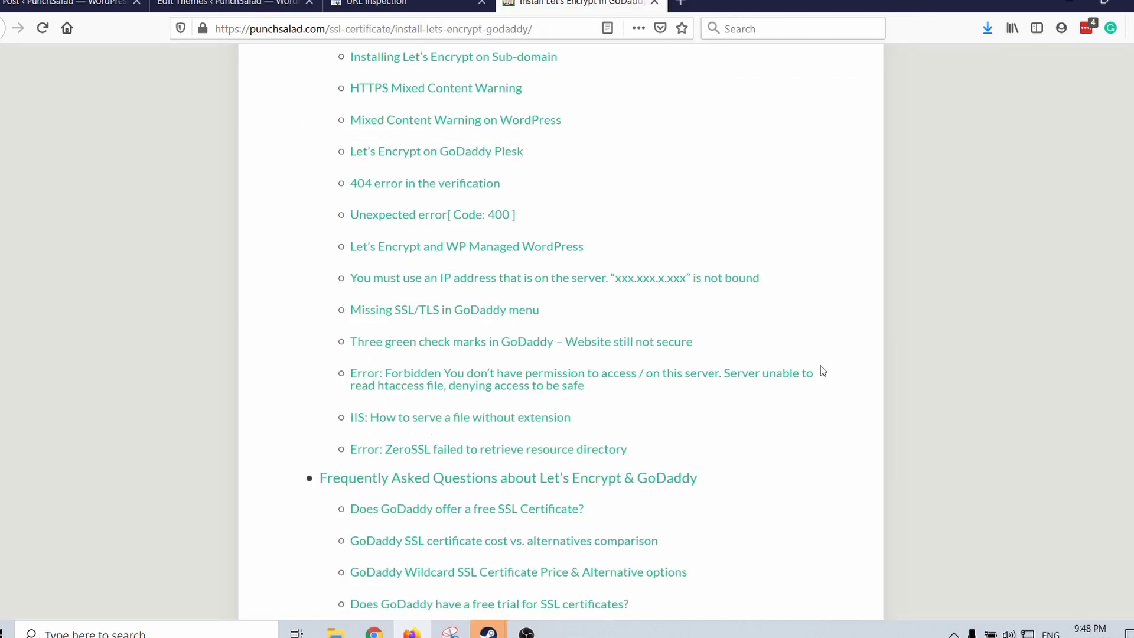
Step: Jump to the published article's Frequently Asked Questions section and read through its GoDaddy SSL answers and price comparison table
scroll(821, 366, down, 3)
click(577, 322)
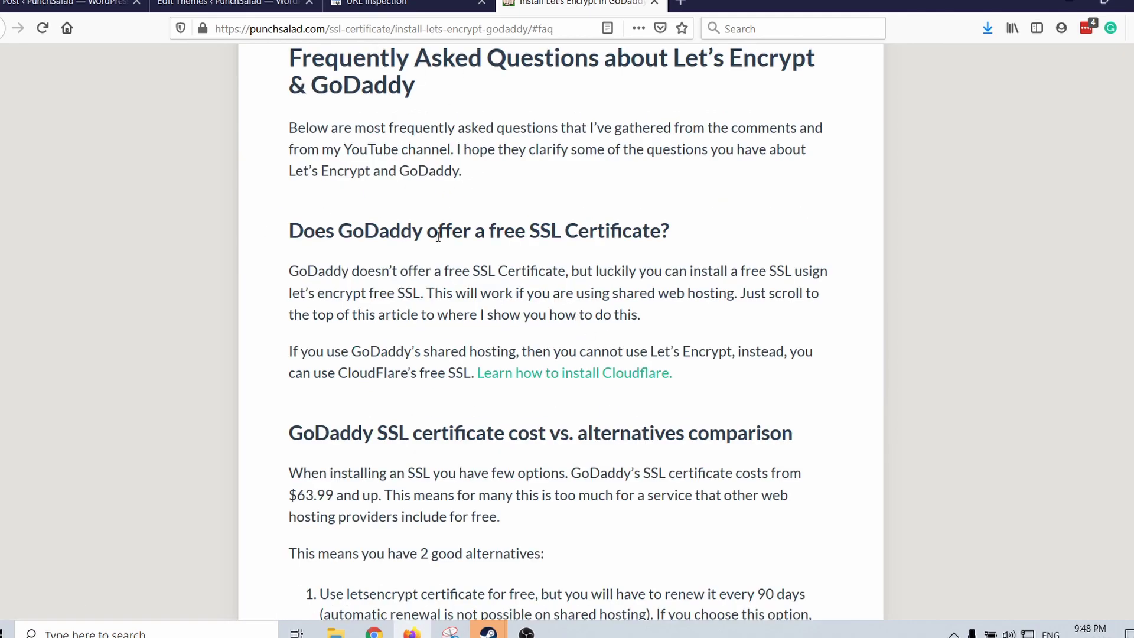
scroll(438, 236, down, 8)
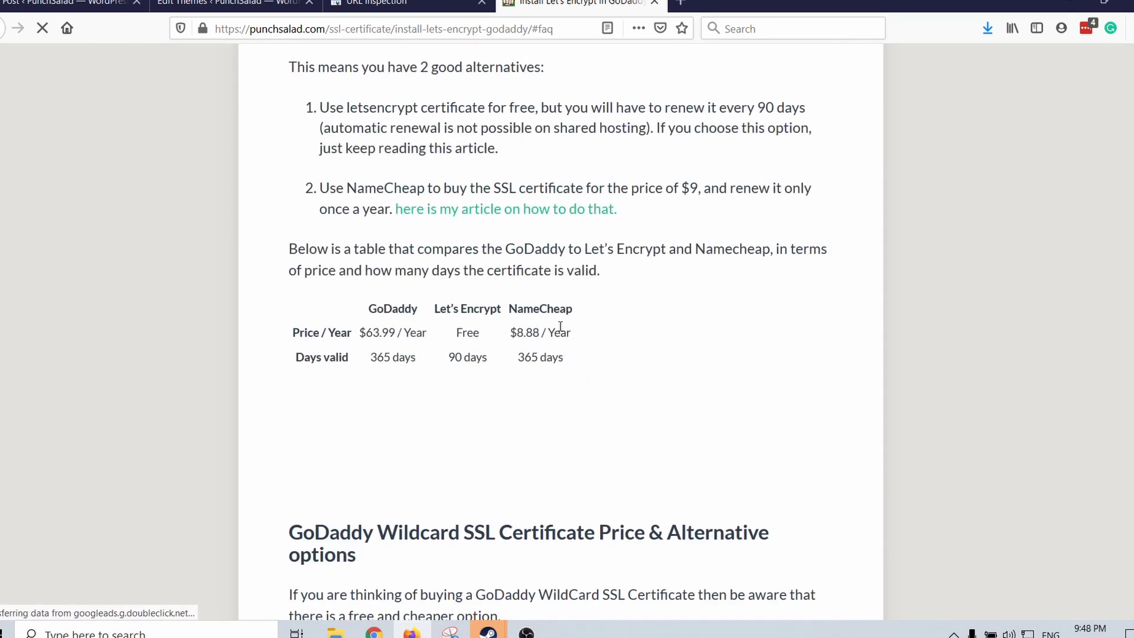
scroll(549, 310, down, 3)
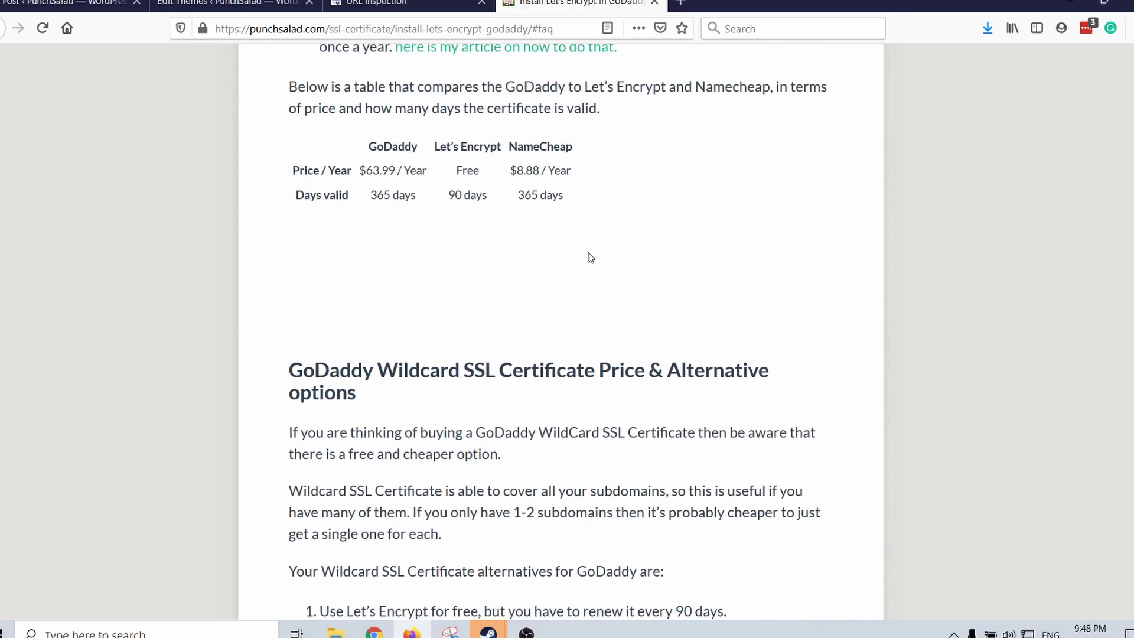
scroll(590, 258, down, 16)
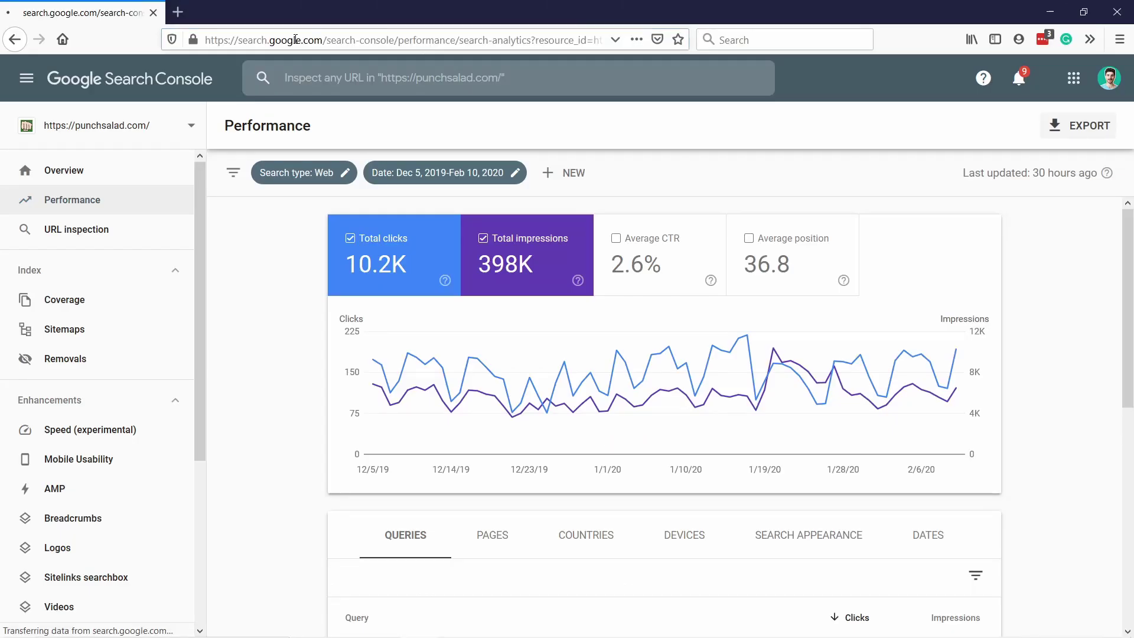
Step: Reload the site's Performance report in Search Console
click(296, 40)
key(Return)
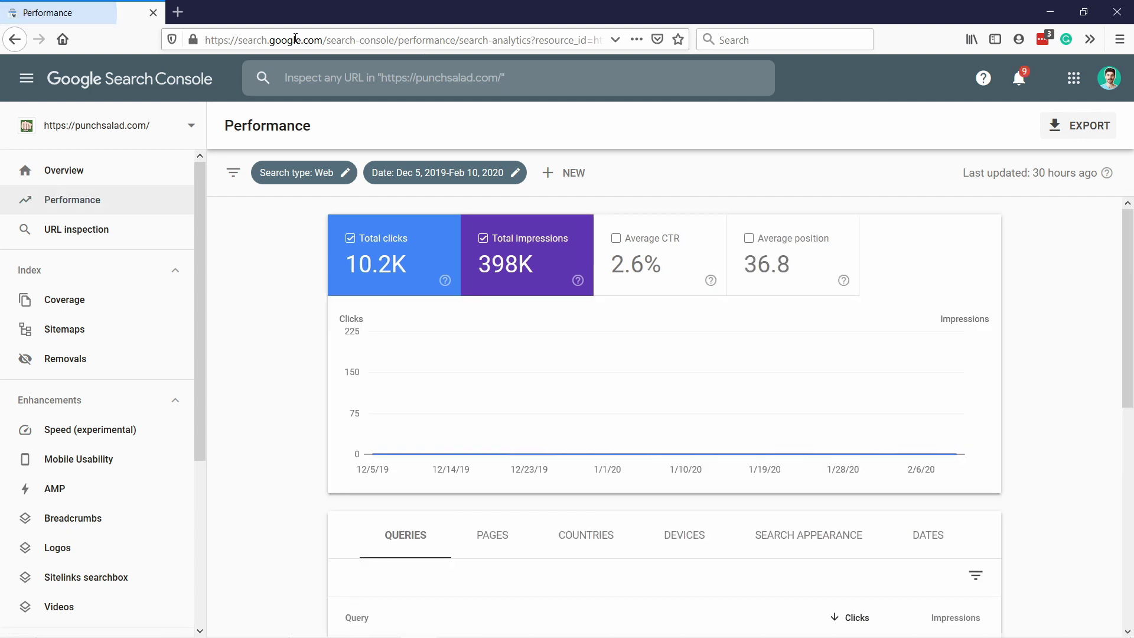
click(296, 40)
key(Return)
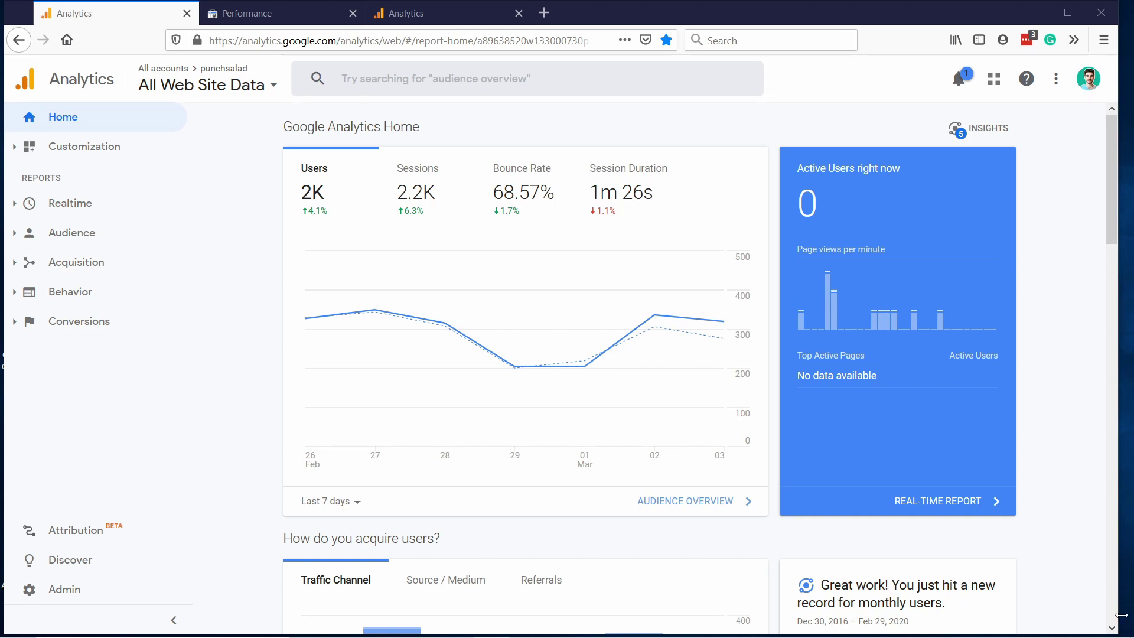
Step: Check the February 2020 calendar, and examine the Analytics pageview comparison for the GoDaddy Let's Encrypt article's organic Google traffic
click(1070, 623)
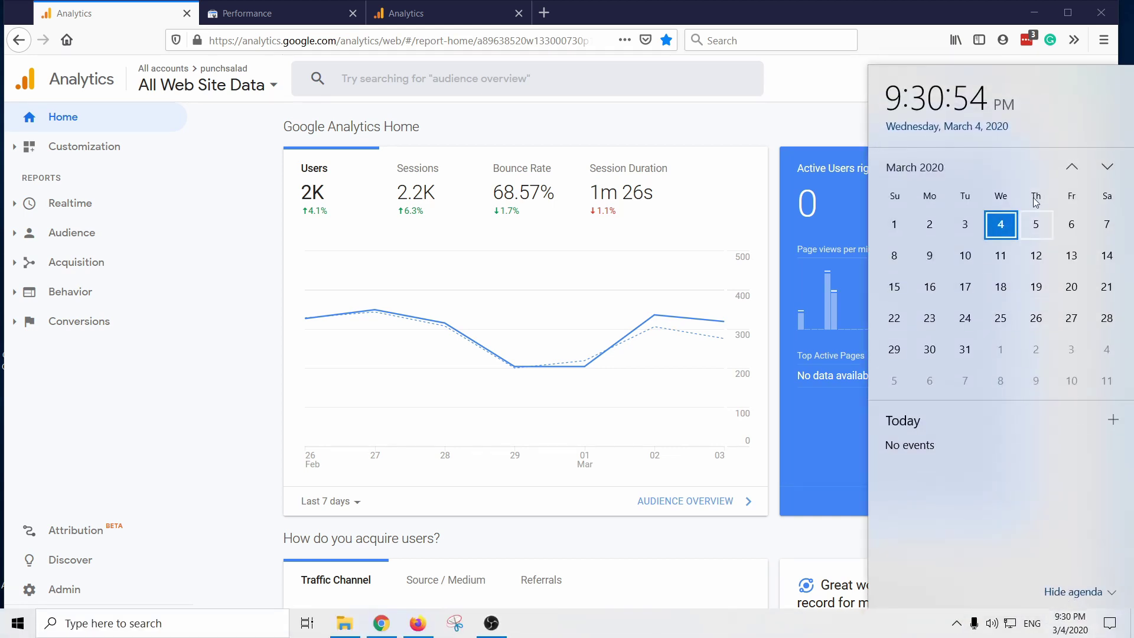
scroll(1028, 266, up, 1)
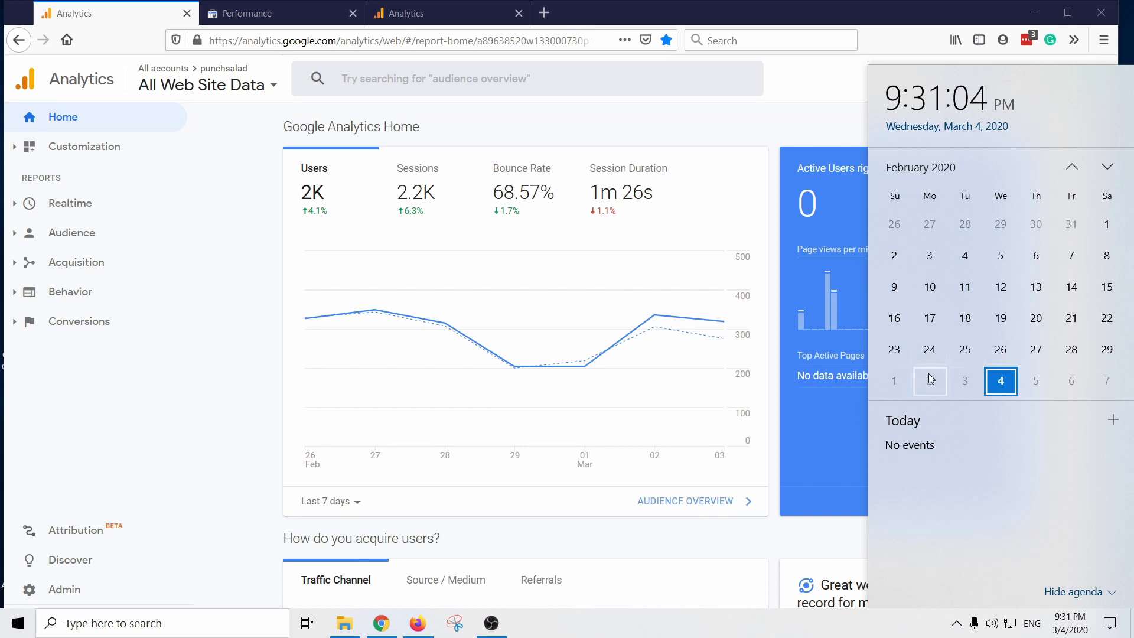
click(397, 16)
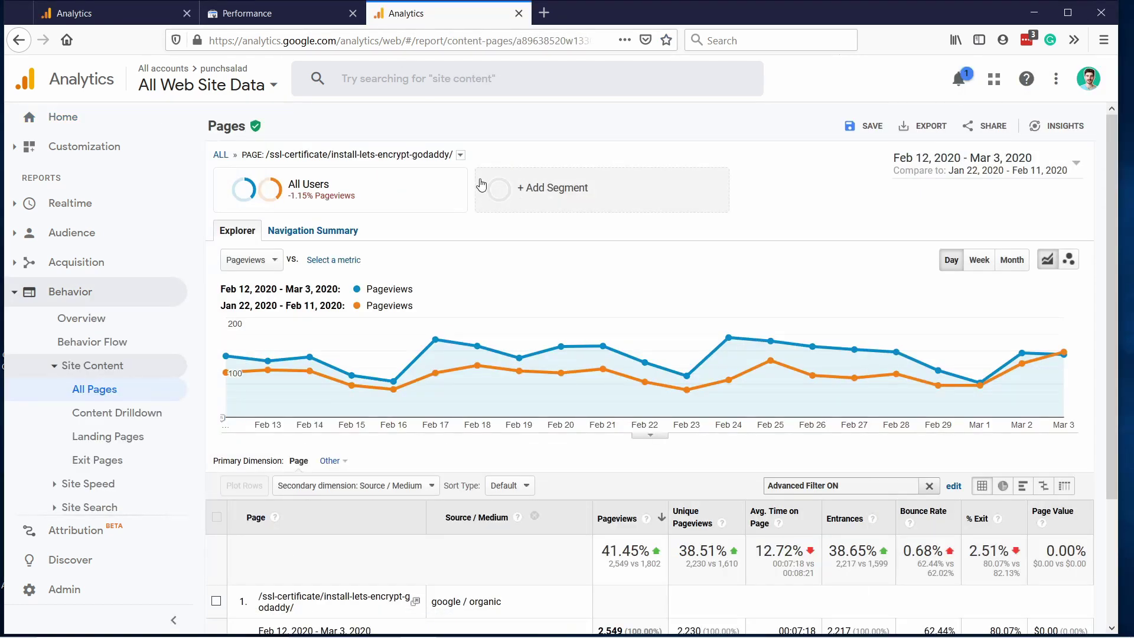
mouse_move(431, 190)
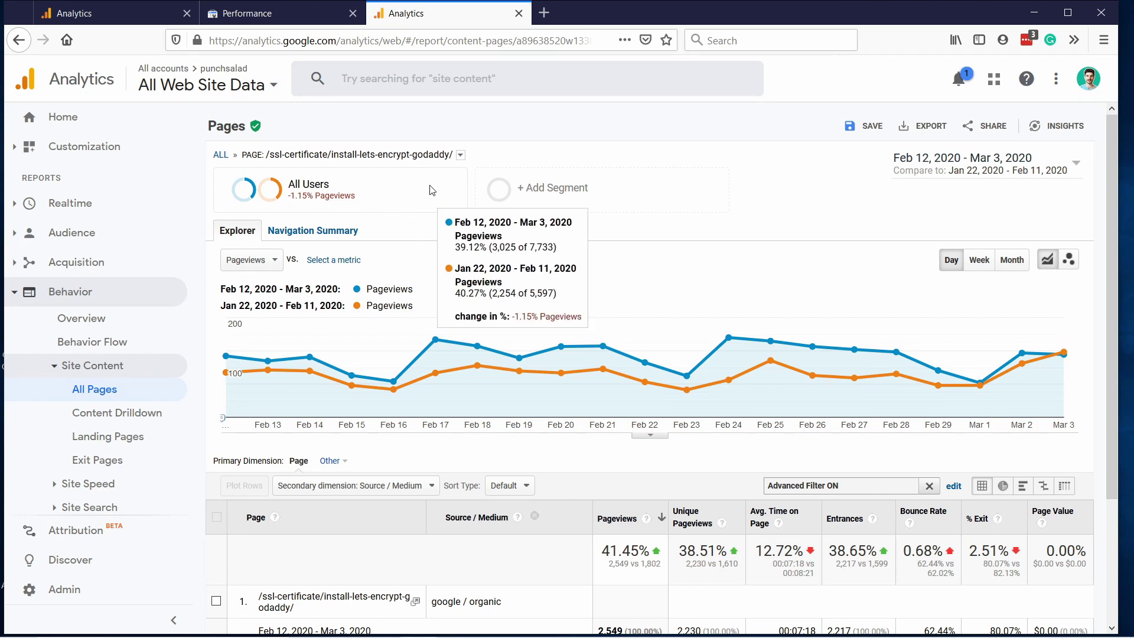
scroll(354, 249, down, 3)
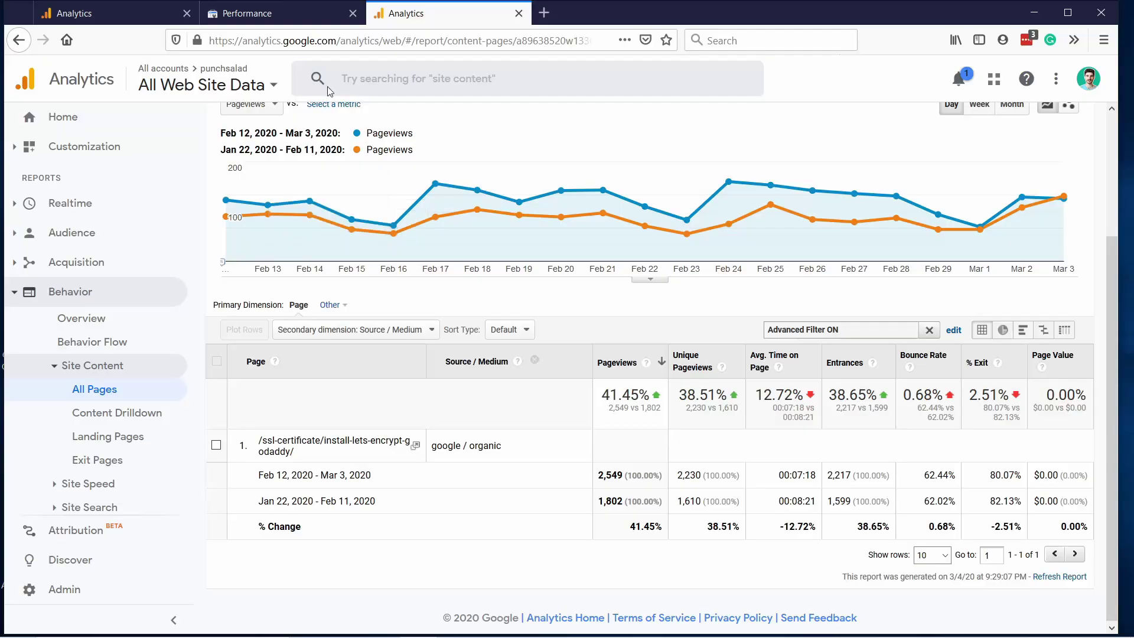
Step: Switch to the article's Search Console Performance report and examine total clicks and total impressions separately in the chart
click(307, 14)
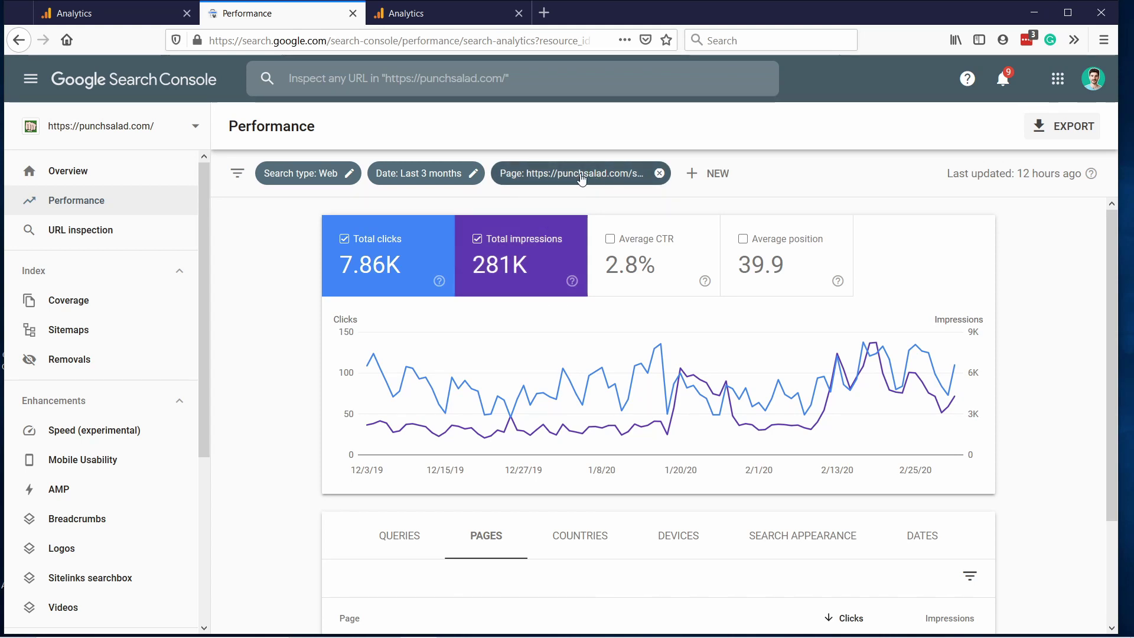
click(519, 253)
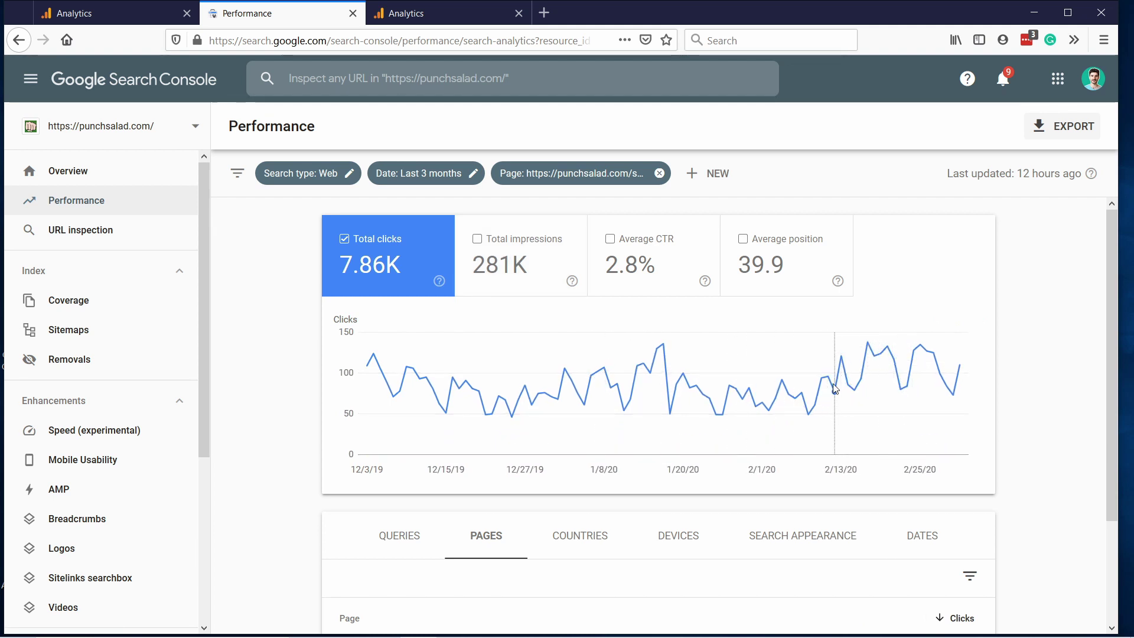
mouse_move(830, 382)
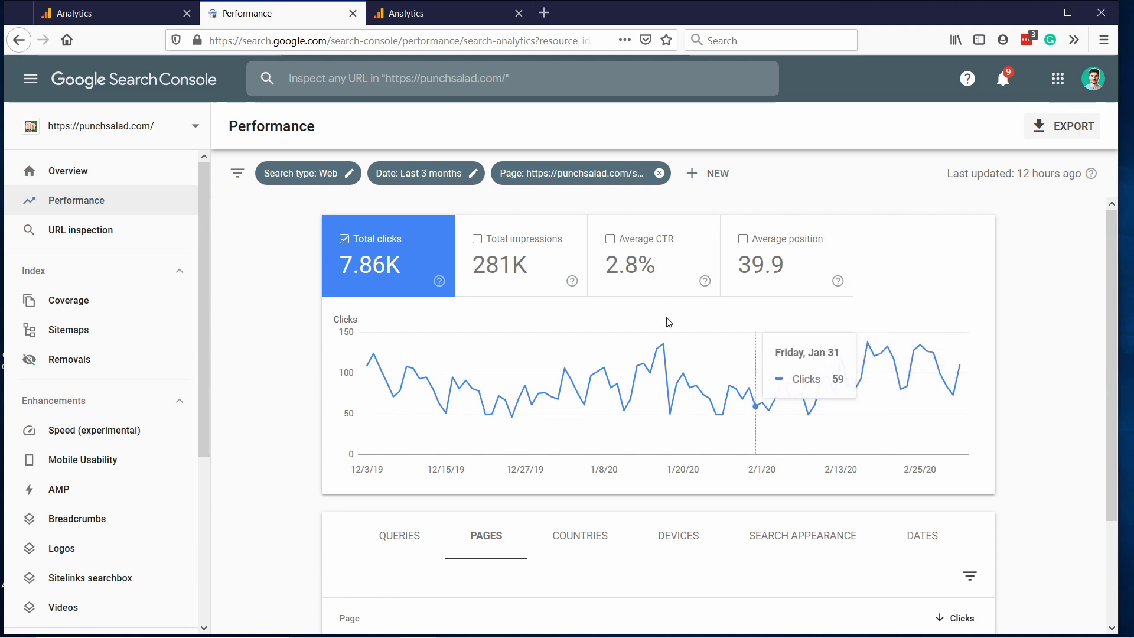
click(482, 259)
click(387, 261)
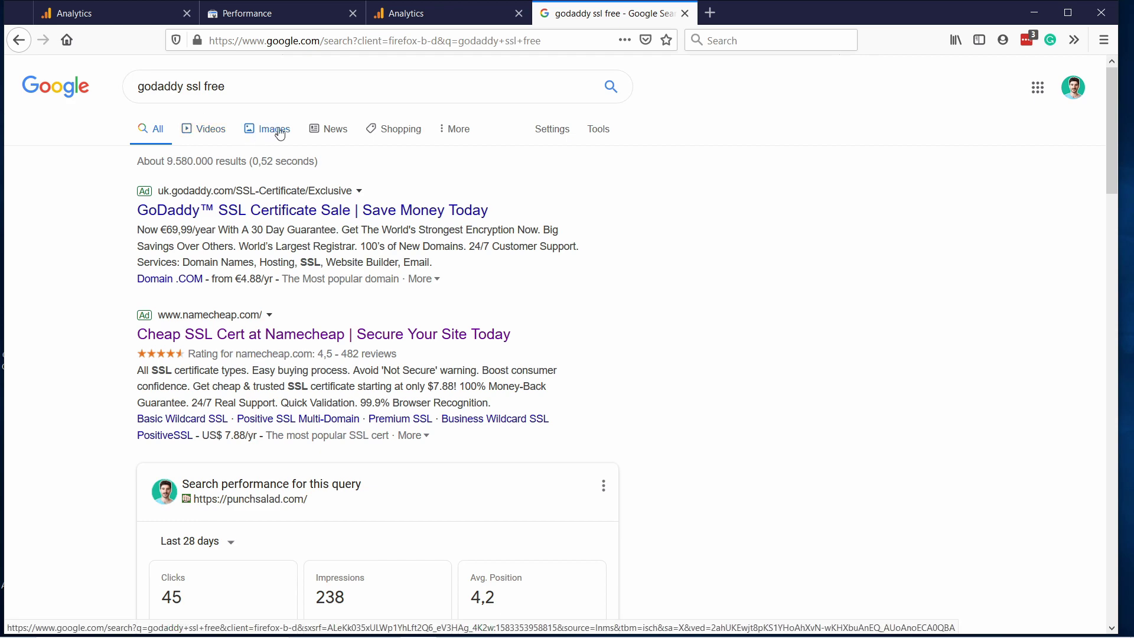
Step: Examine the Google results for "godaddy ssl free" to compare the punchsalad.com listing with the competing pages
scroll(175, 345, down, 10)
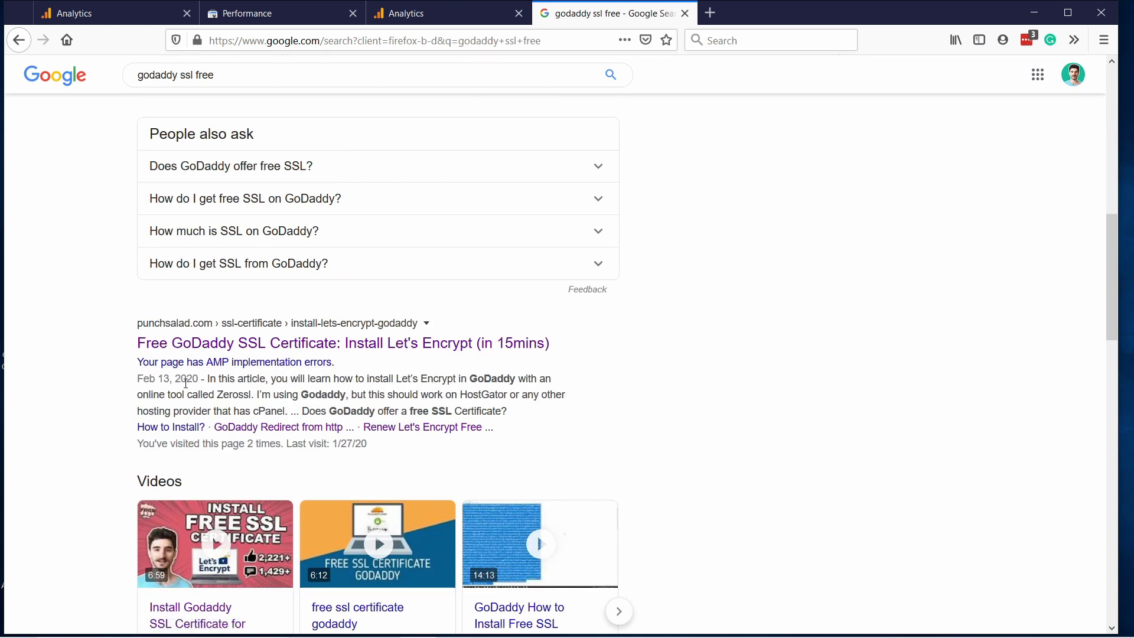
scroll(357, 337, down, 7)
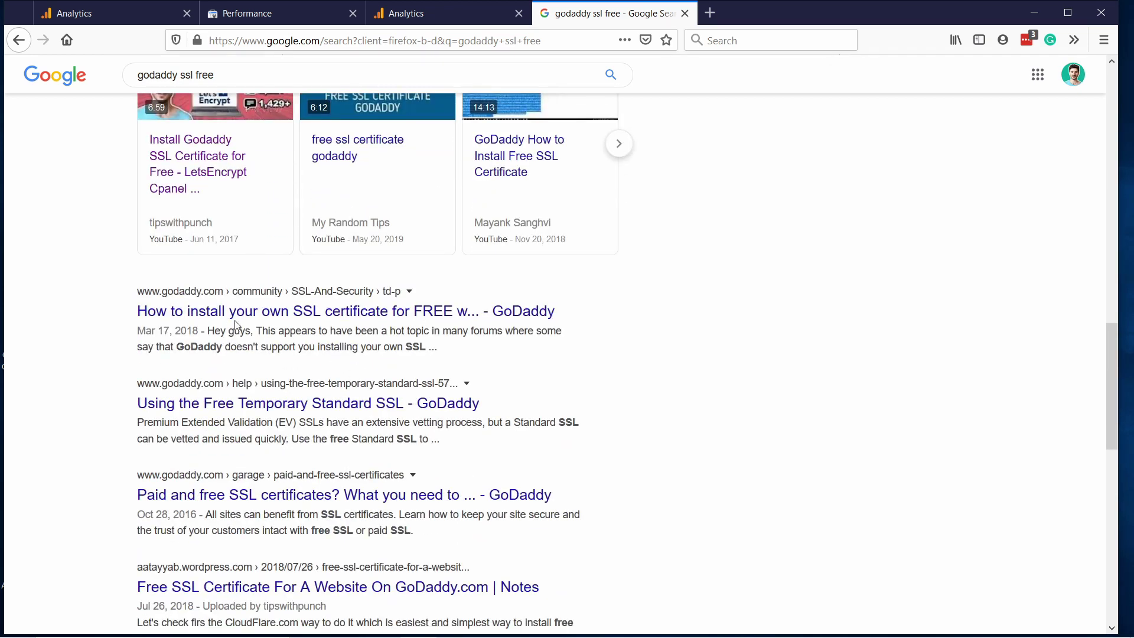
scroll(256, 345, up, 4)
scroll(255, 345, up, 3)
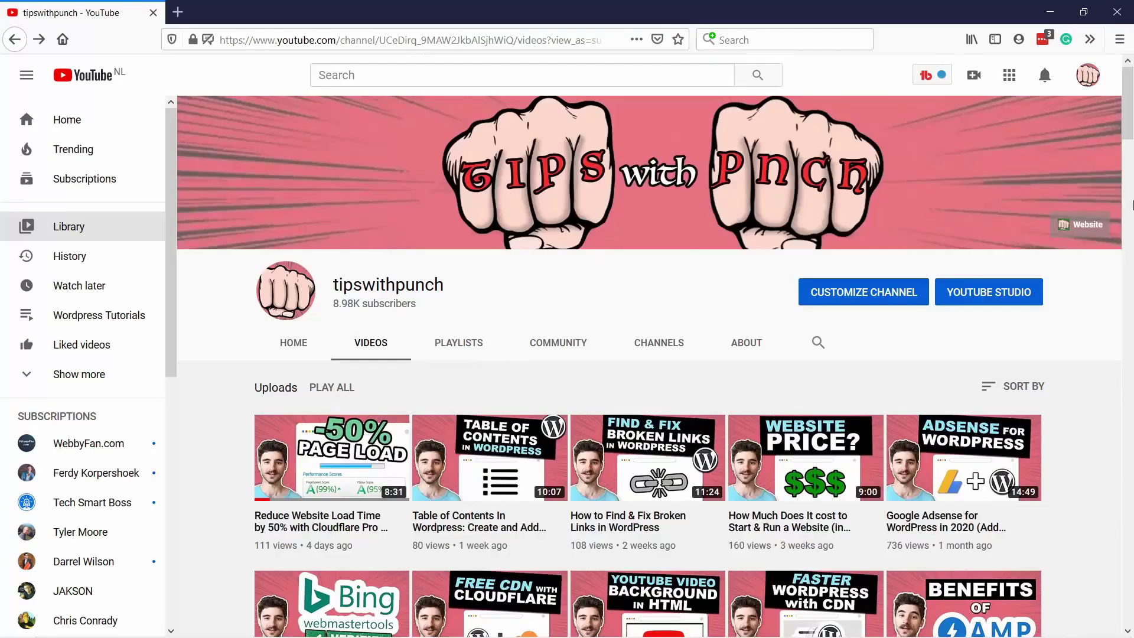
Step: Browse the uploaded videos on the tipswithpunch YouTube channel
scroll(1133, 204, down, 5)
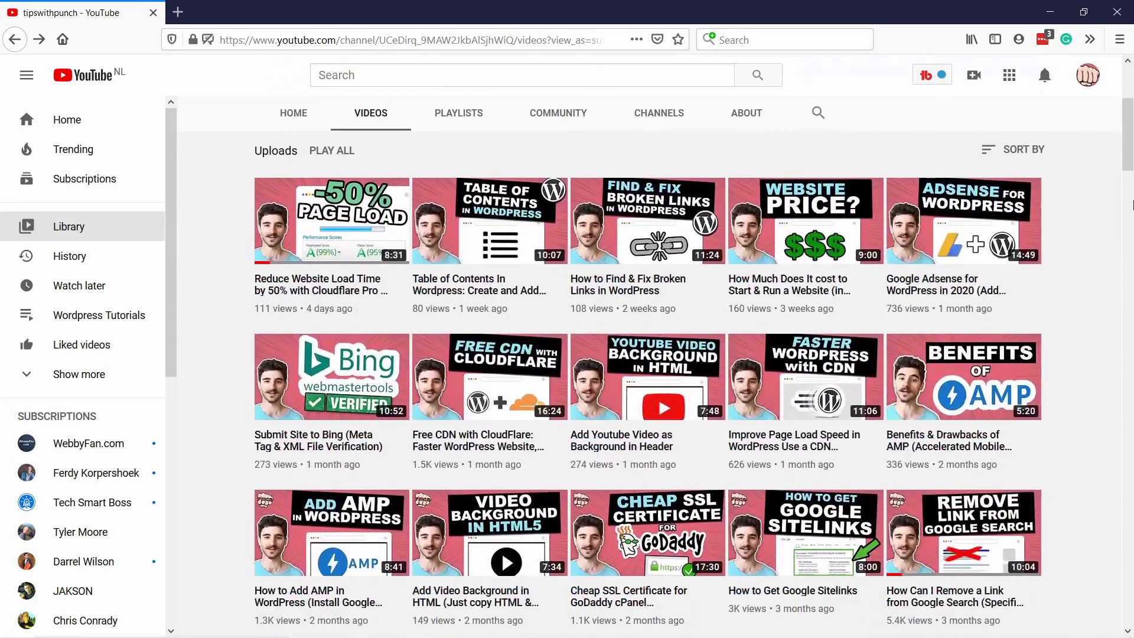
scroll(1133, 204, down, 7)
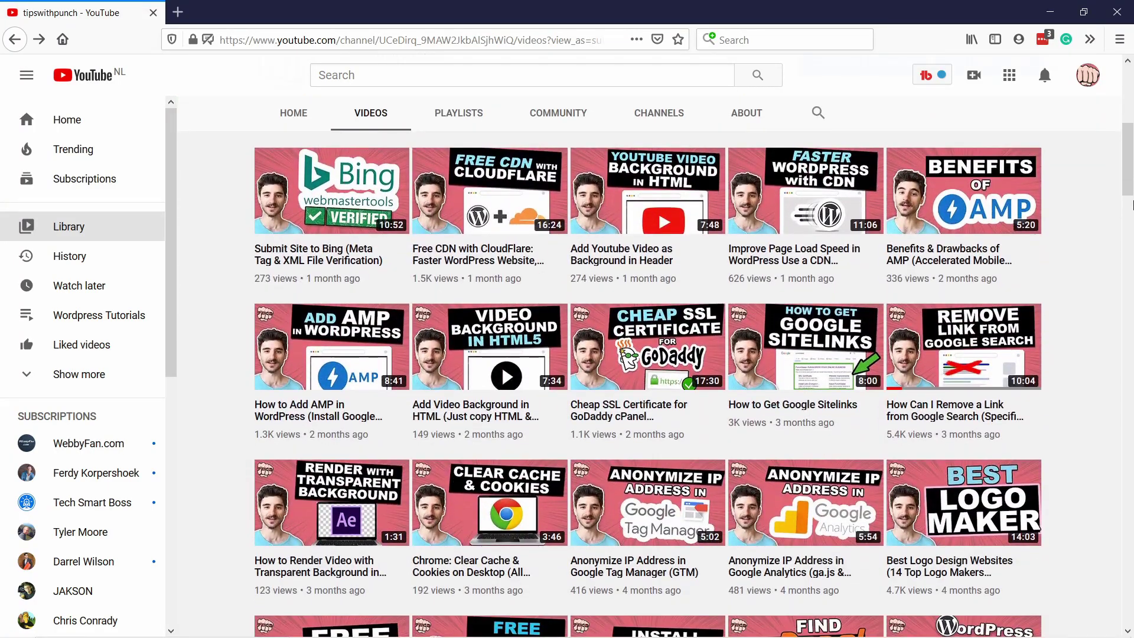
scroll(1132, 204, down, 6)
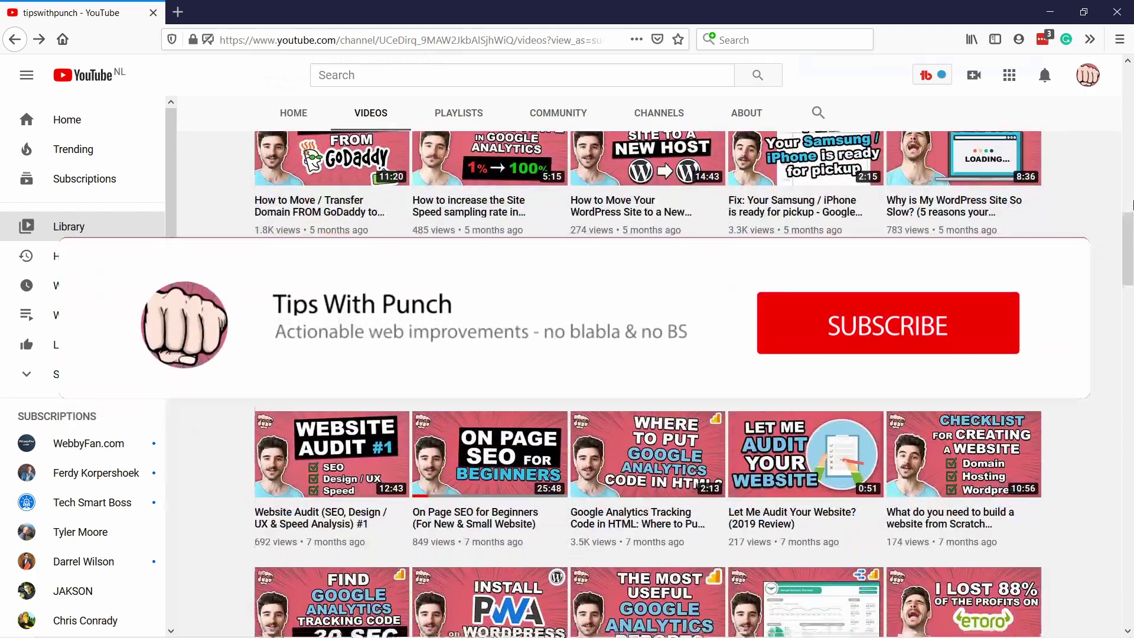
scroll(1132, 204, down, 8)
scroll(1133, 204, down, 5)
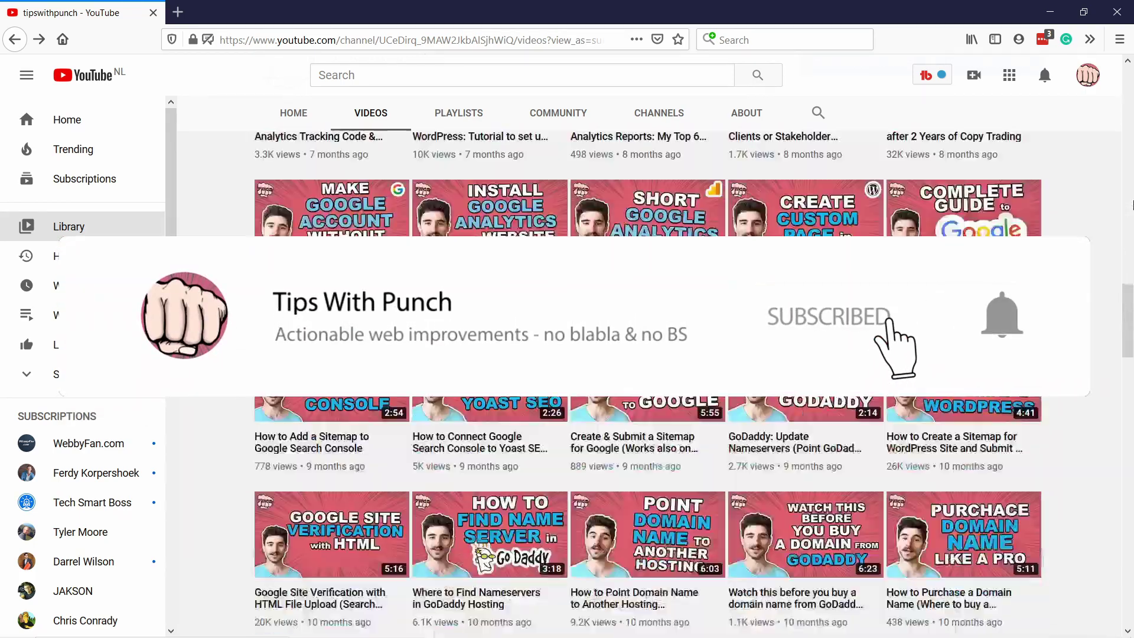
scroll(1132, 205, down, 8)
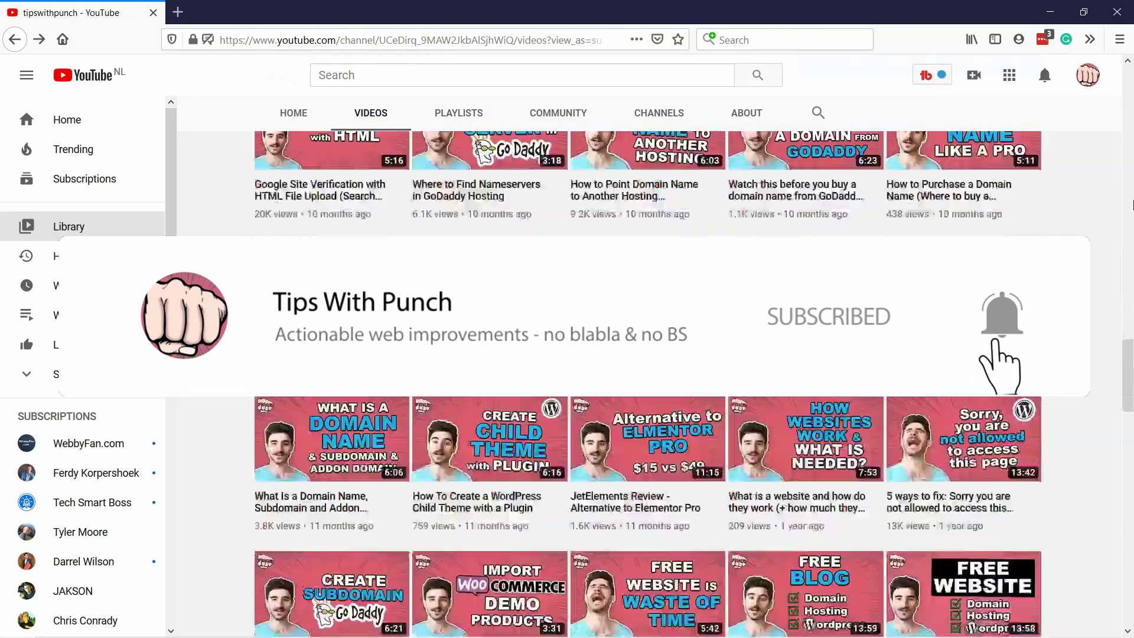